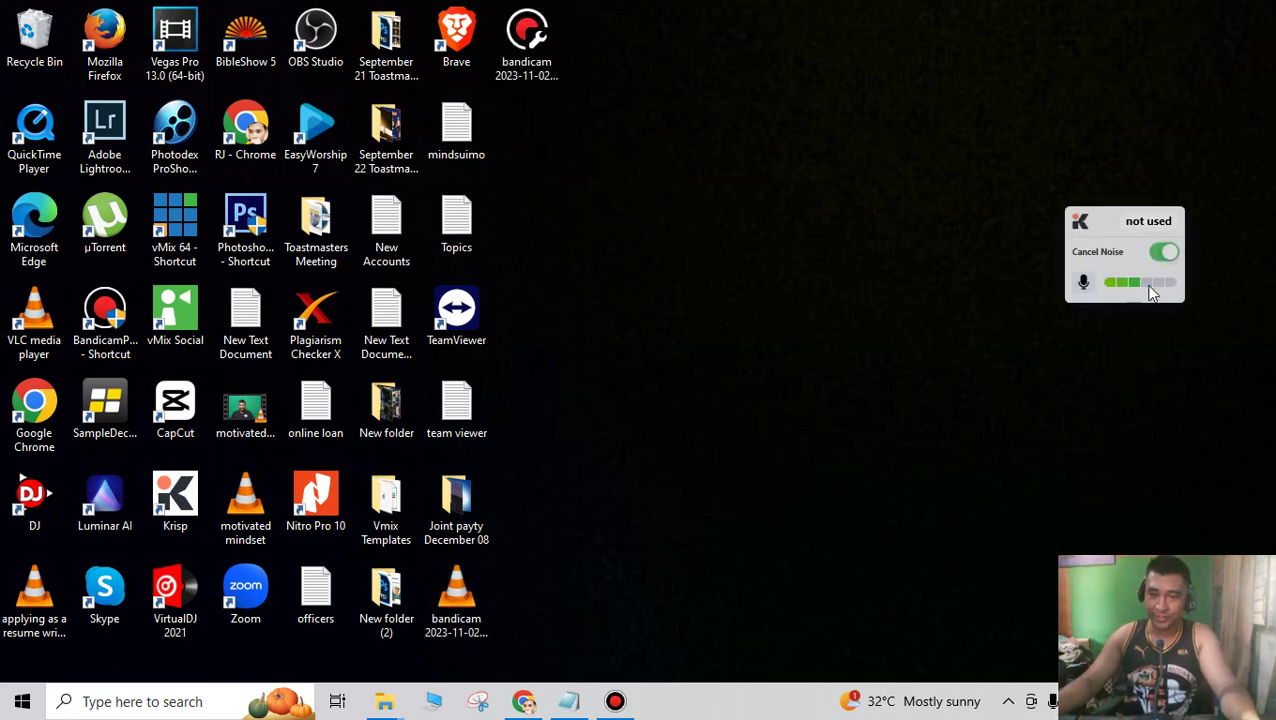
Dismiss the Krisp noise-cancellation panel so the desktop and vMix shortcut show
{"action": "left_click", "coordinate": [1180, 210]}
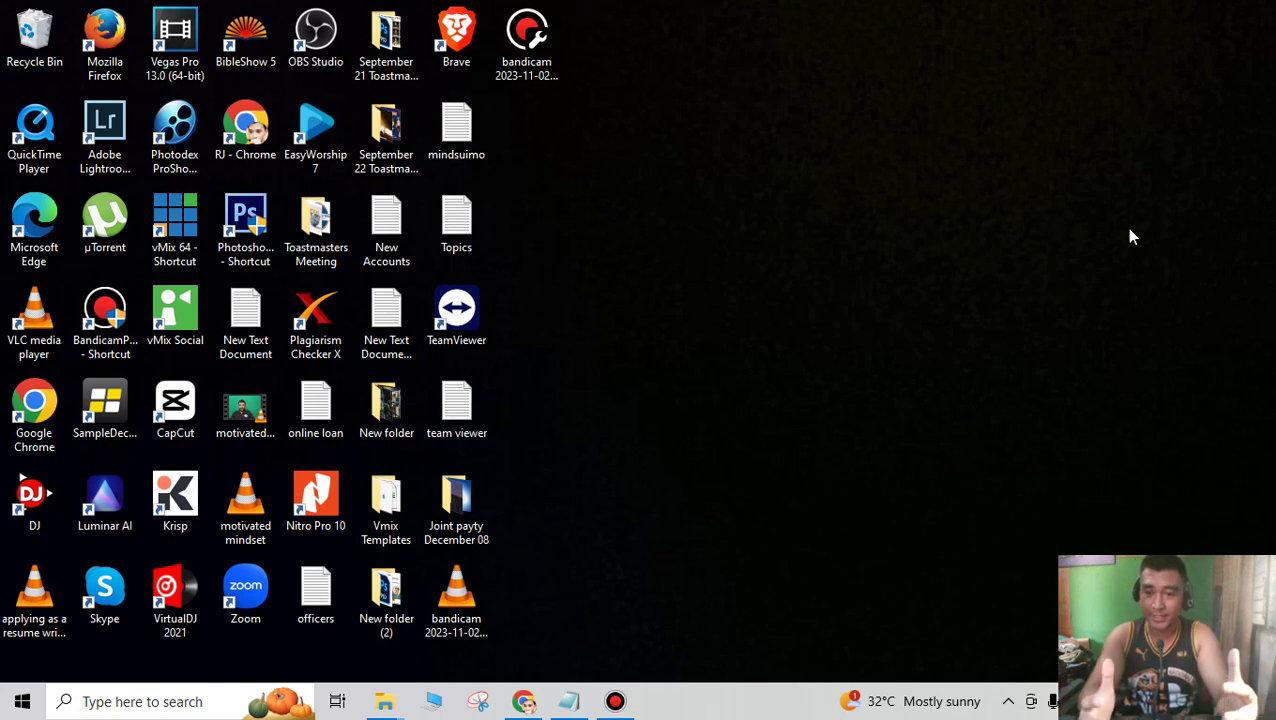
Launch vMix and add Introudction Video.mp4 from Downloads as input 1
{"action": "double_click", "coordinate": [170, 207]}
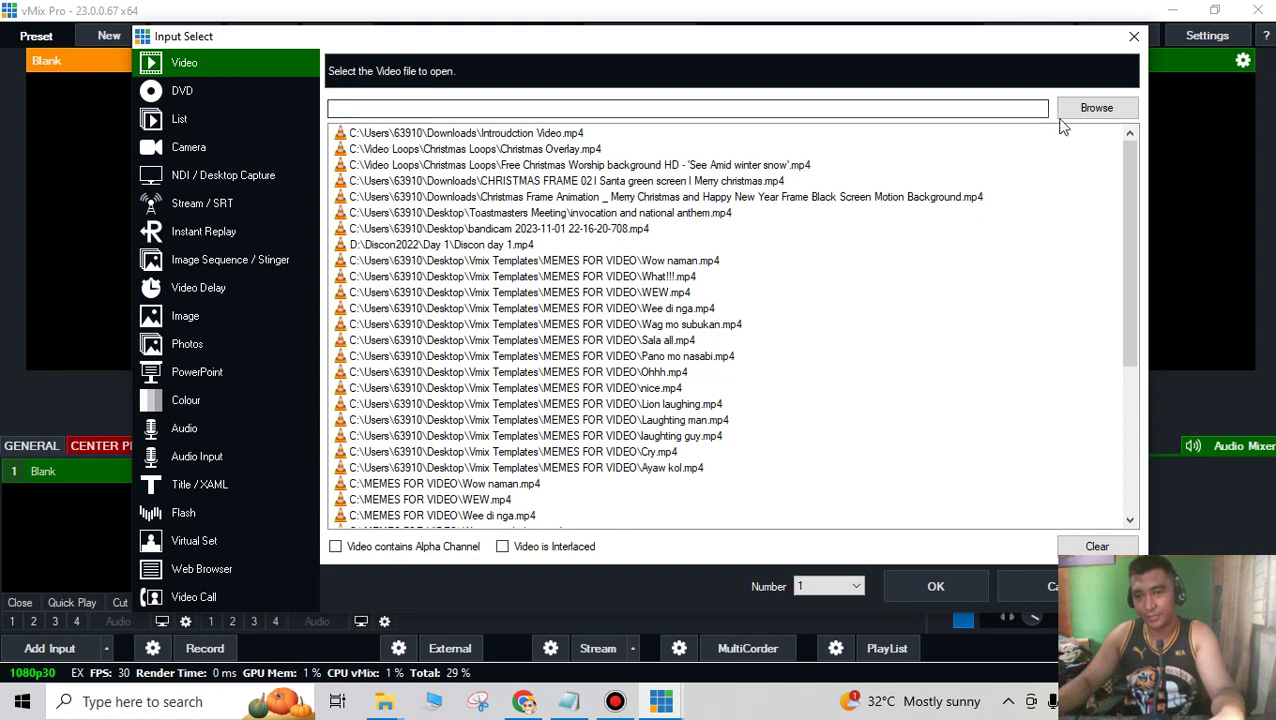
{"action": "left_click", "coordinate": [1092, 108]}
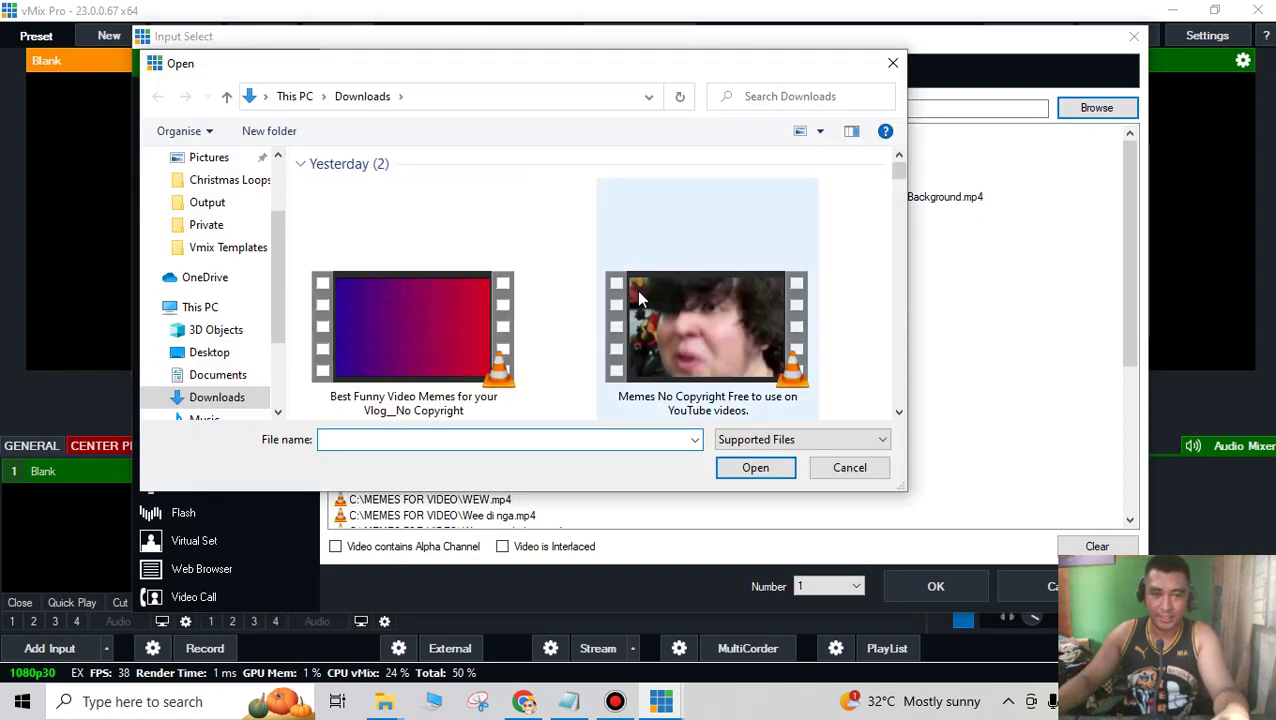
{"action": "left_click", "coordinate": [708, 292]}
{"action": "key", "text": "Left"}
{"action": "key", "text": "Down"}
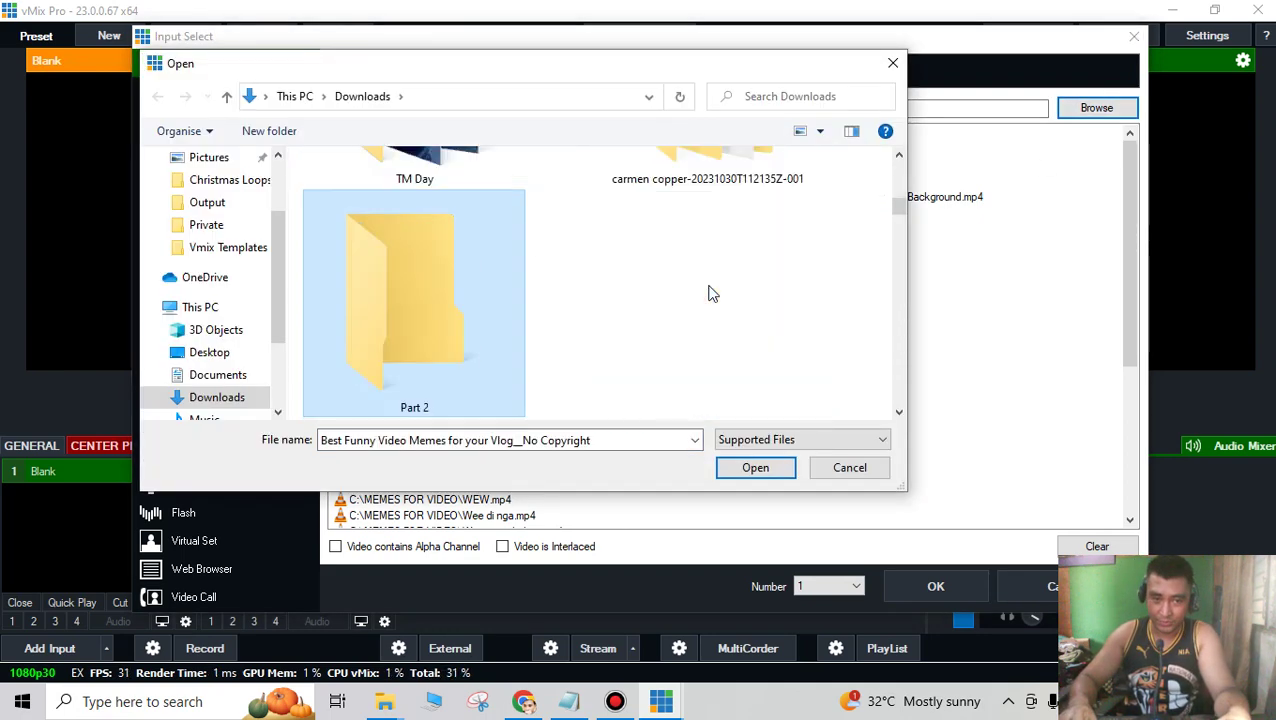
{"action": "key", "text": "Down"}
{"action": "key", "text": "Down"}
{"action": "key", "text": "Down"}
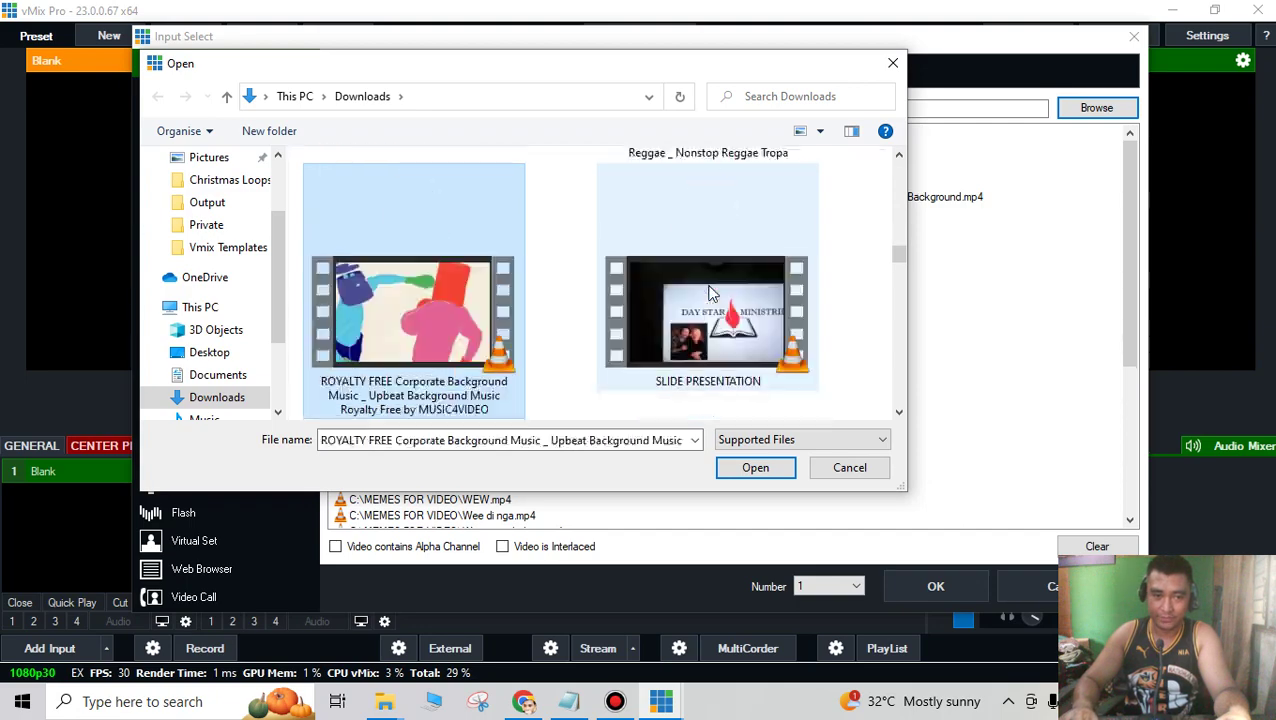
{"action": "key", "text": "Down"}
{"action": "key", "text": "Down"}
{"action": "key", "text": "Right"}
{"action": "key", "text": "Left"}
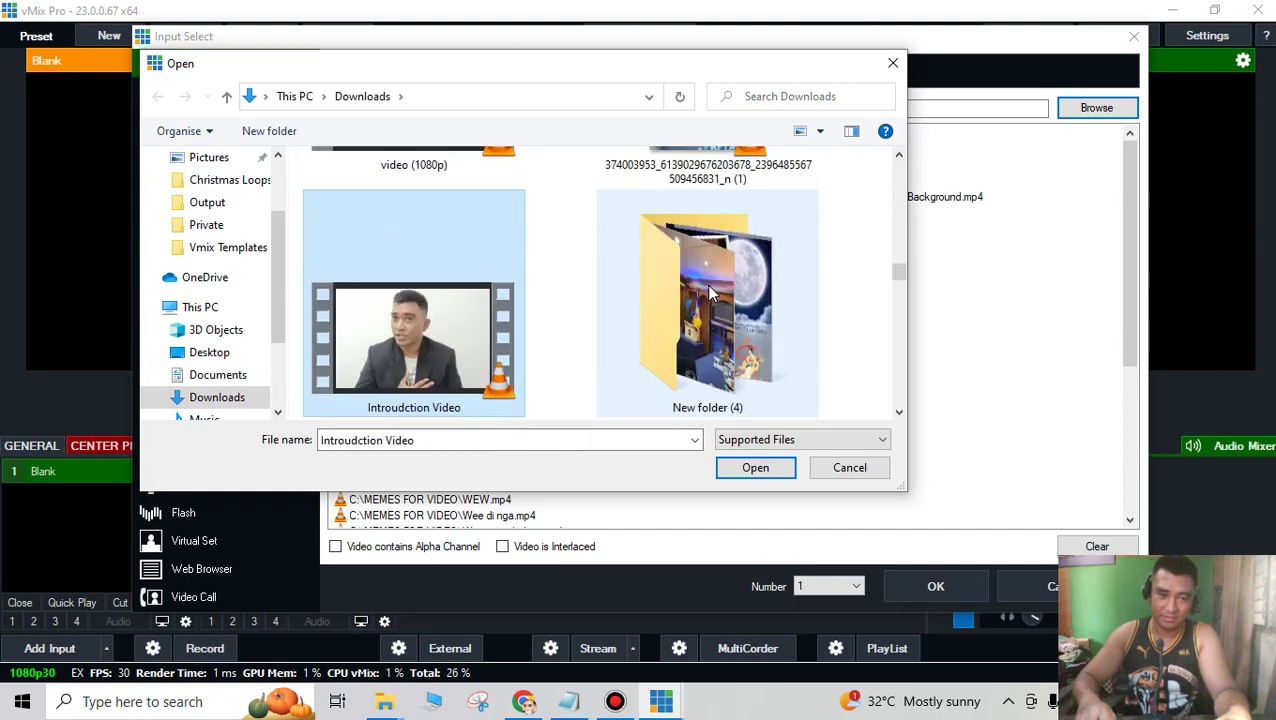
{"action": "key", "text": "Return"}
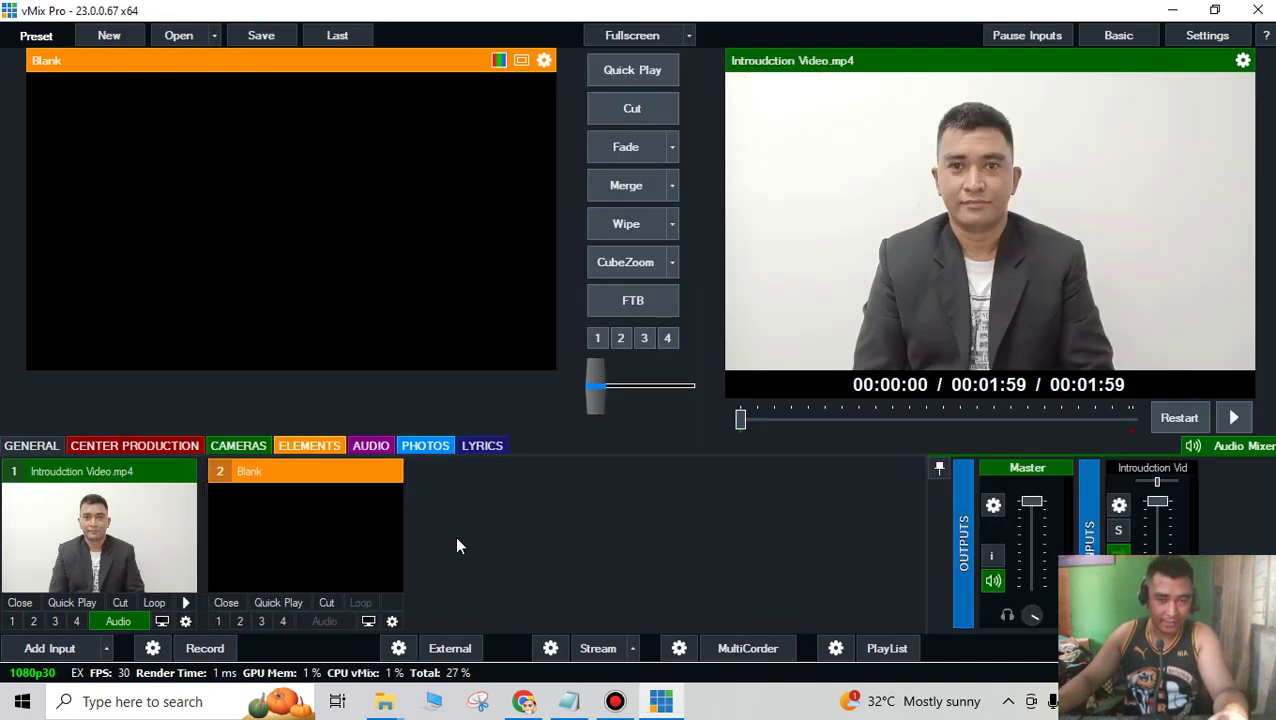
Play and pause a few seconds of the intro video, then open input 1's settings
{"action": "left_click", "coordinate": [1234, 419]}
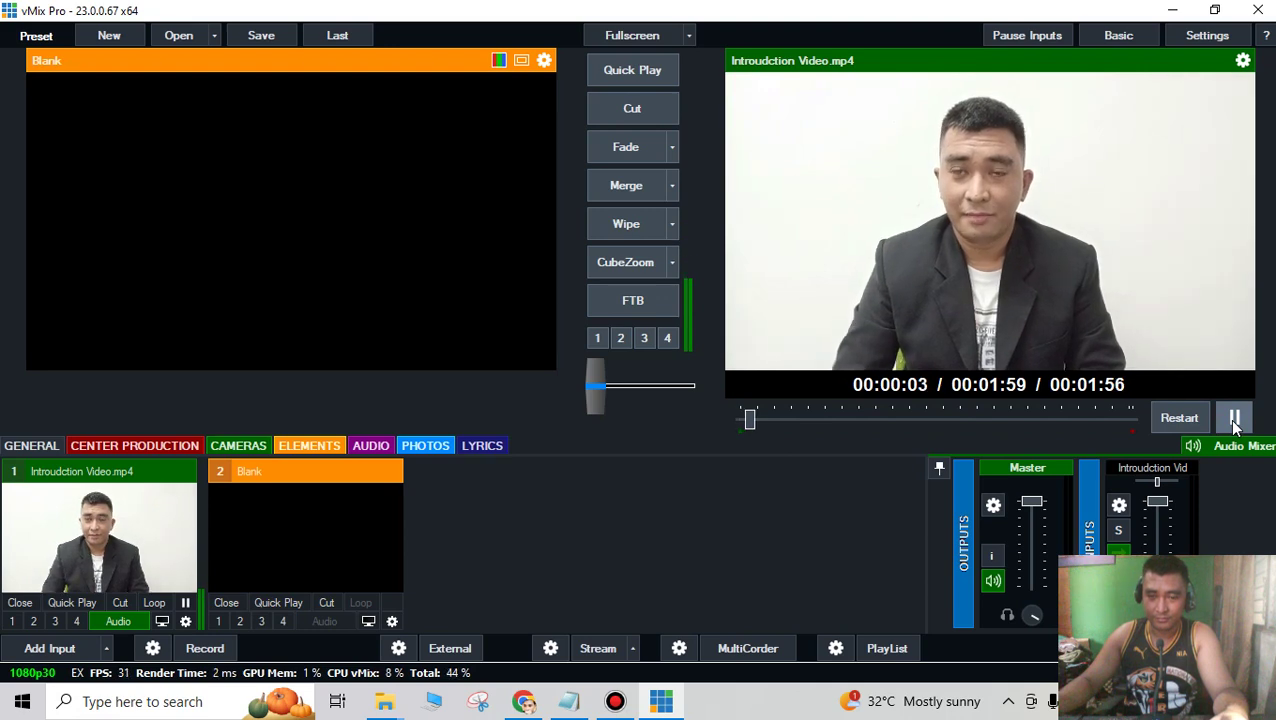
{"action": "left_click", "coordinate": [1234, 419]}
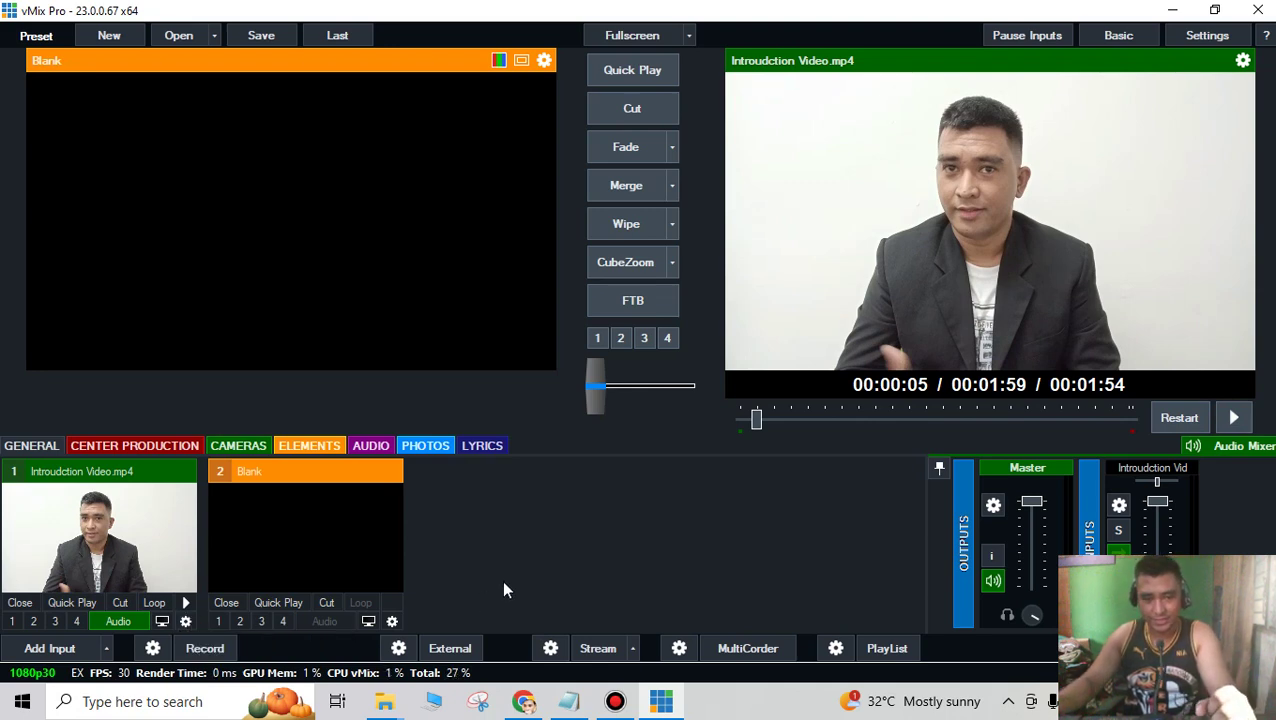
{"action": "left_click", "coordinate": [186, 622]}
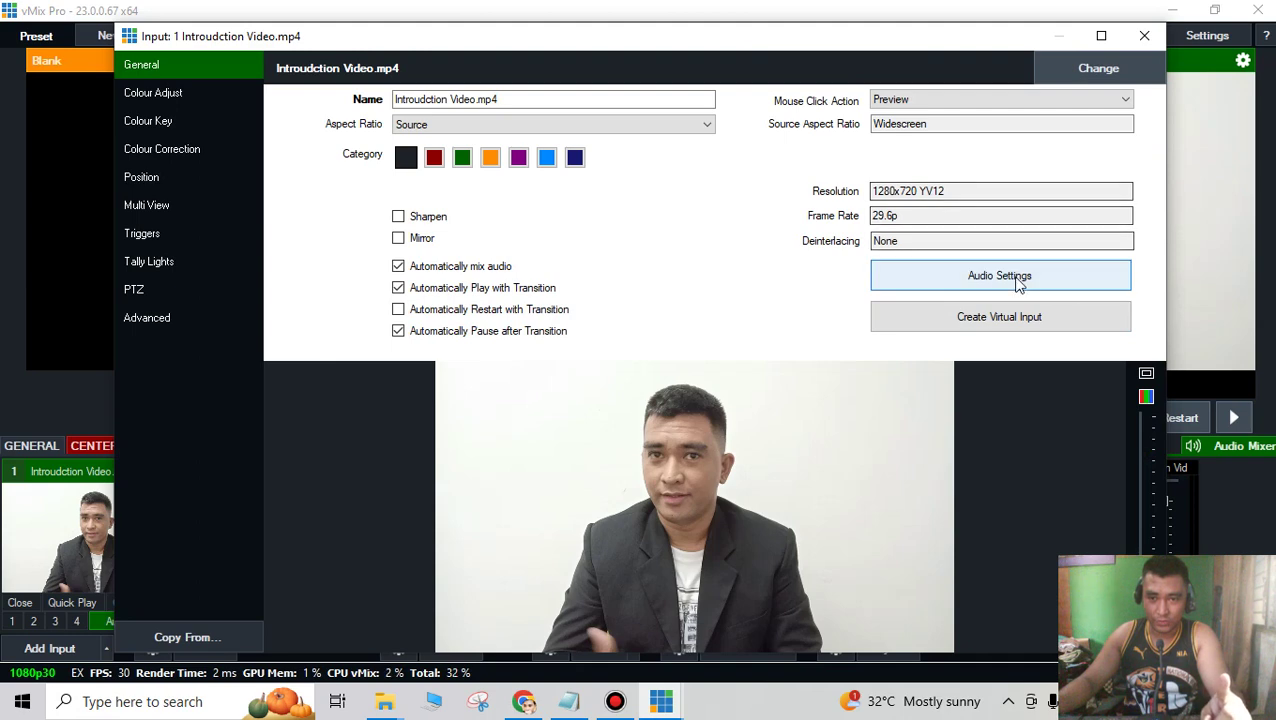
In the input's audio Plugins tab, add a plugin with Nectar 3 as driver and plugin
{"action": "left_click", "coordinate": [1001, 273]}
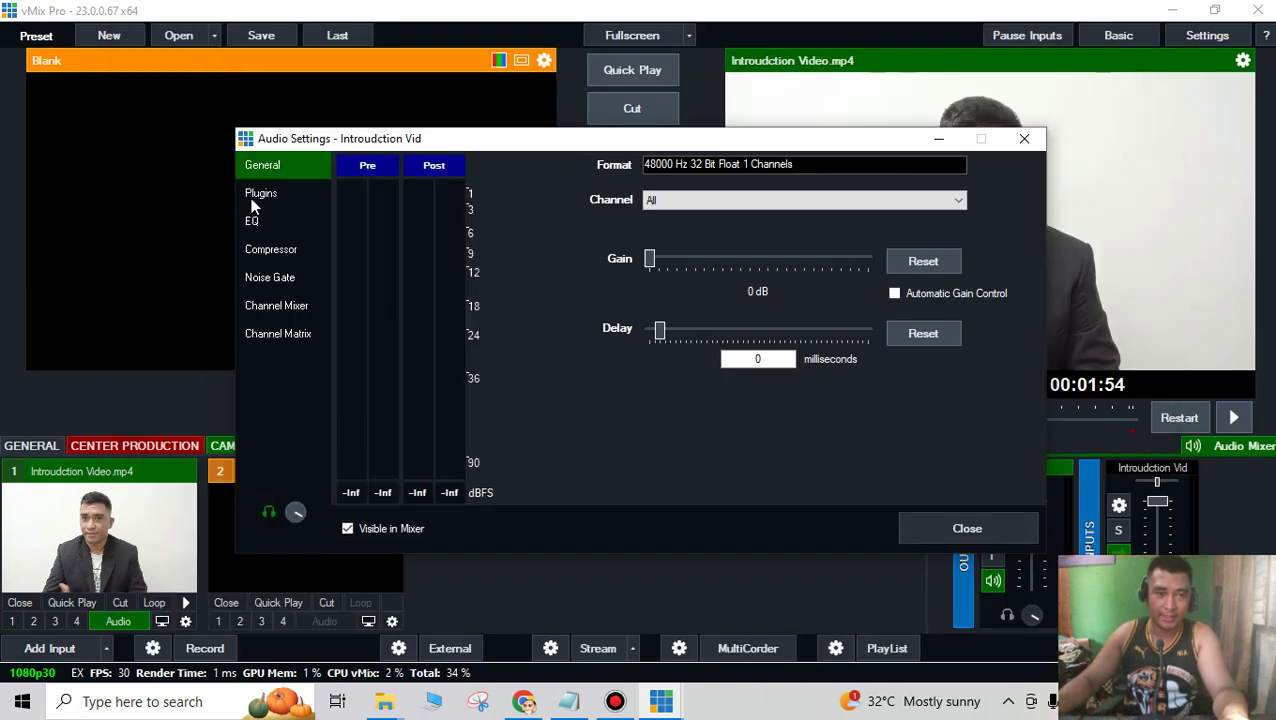
{"action": "left_click", "coordinate": [256, 193]}
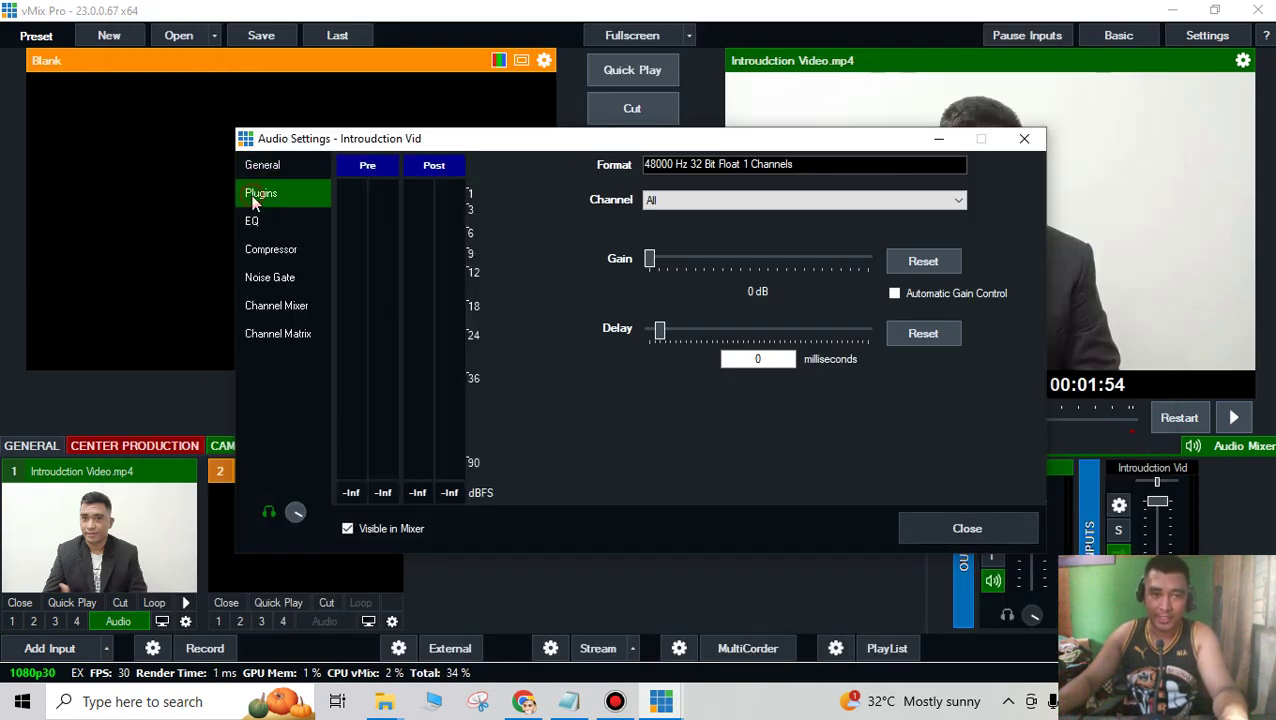
{"action": "left_click", "coordinate": [522, 459]}
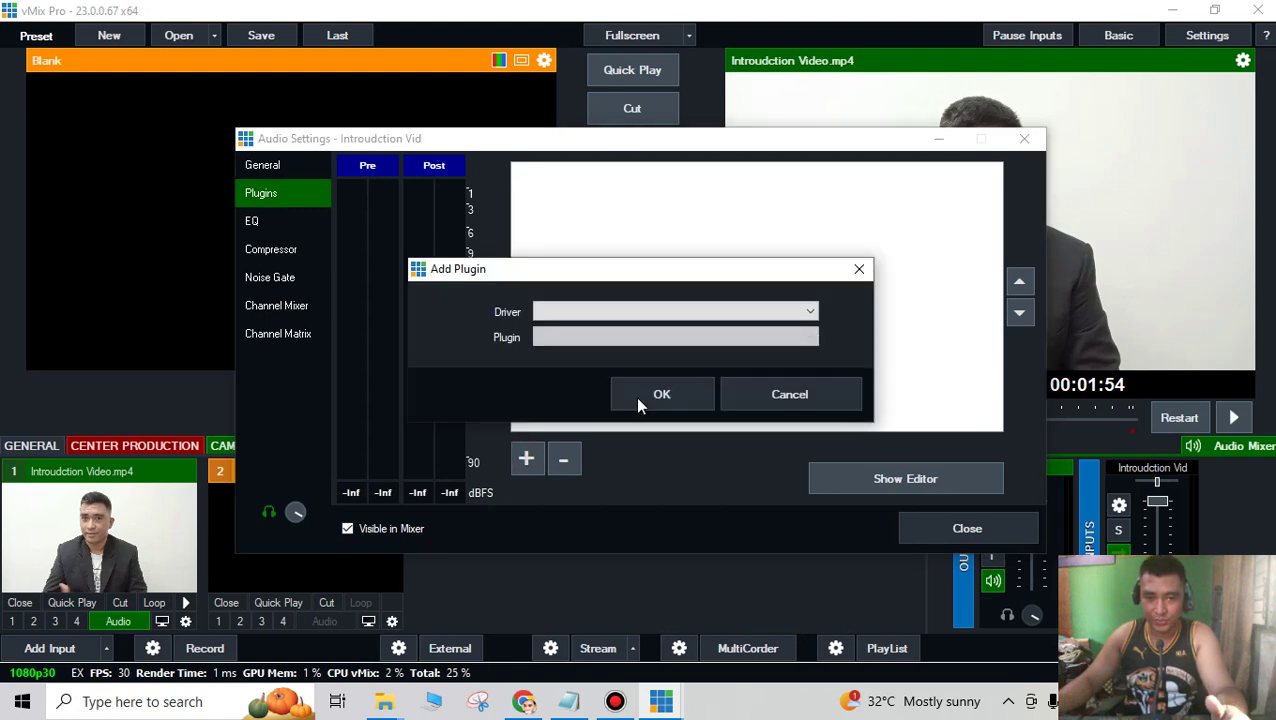
{"action": "left_click", "coordinate": [632, 316]}
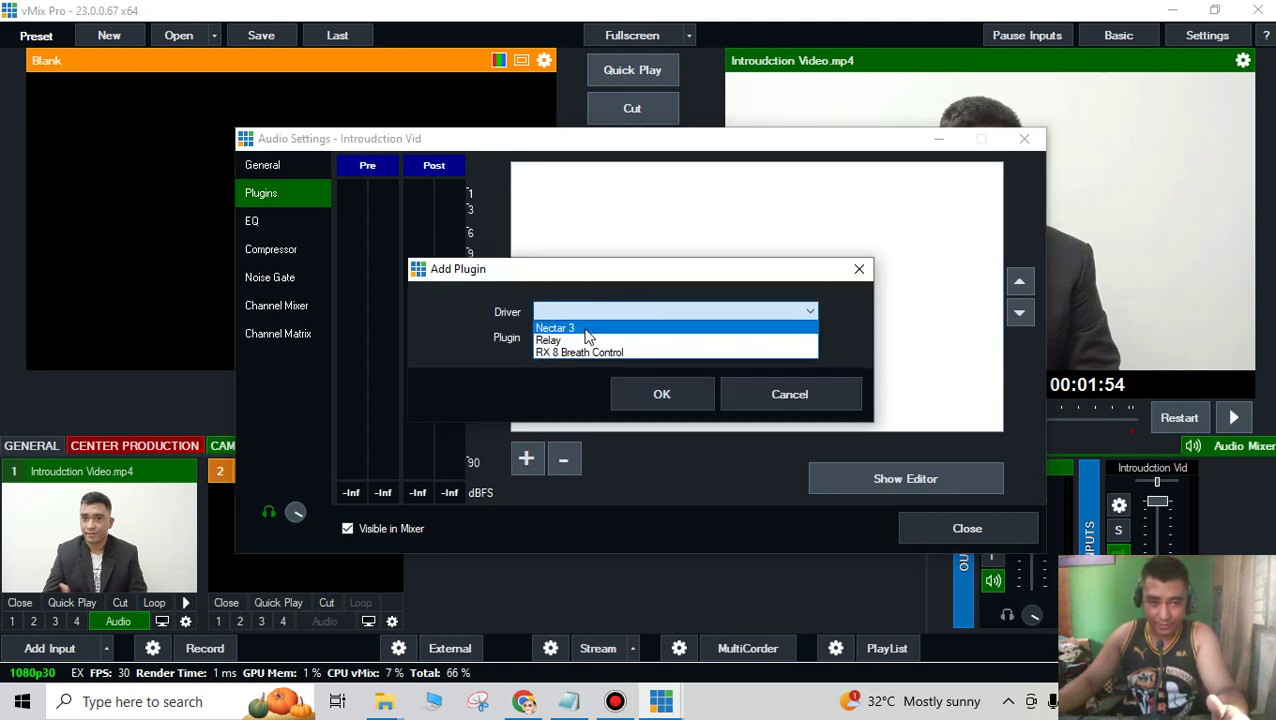
{"action": "left_click", "coordinate": [587, 329]}
{"action": "left_click", "coordinate": [618, 338]}
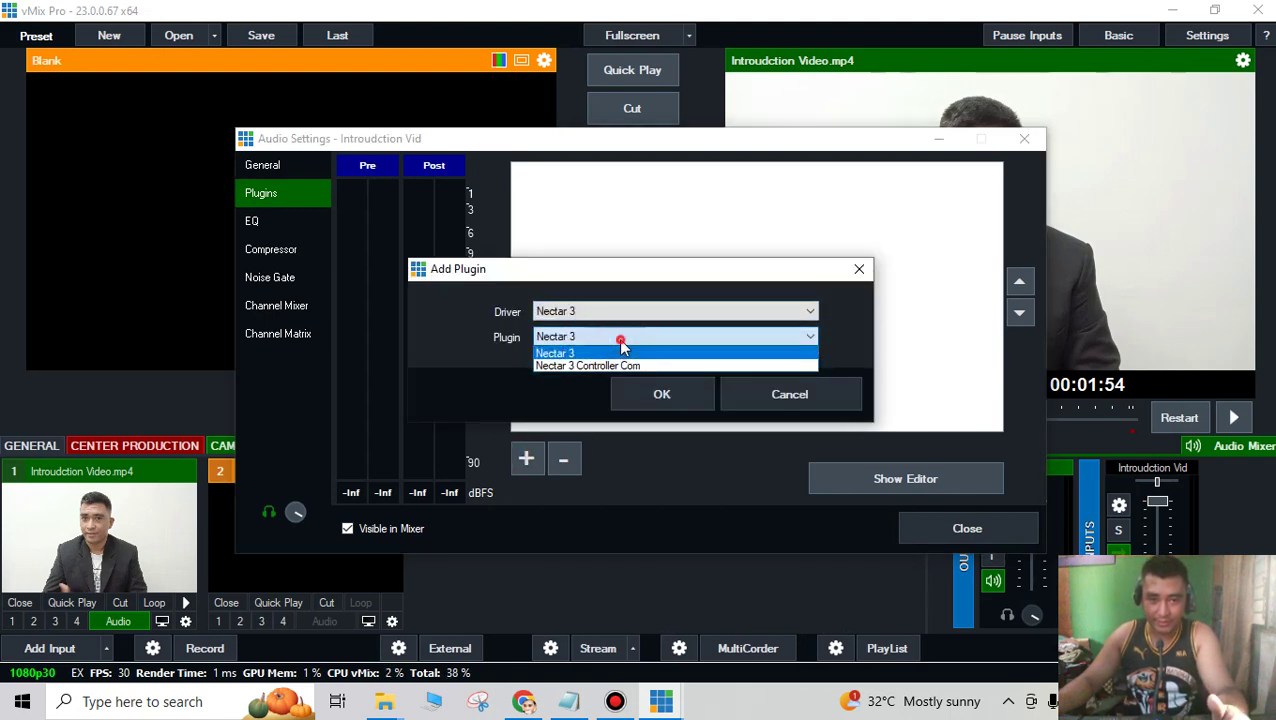
{"action": "left_click", "coordinate": [668, 397]}
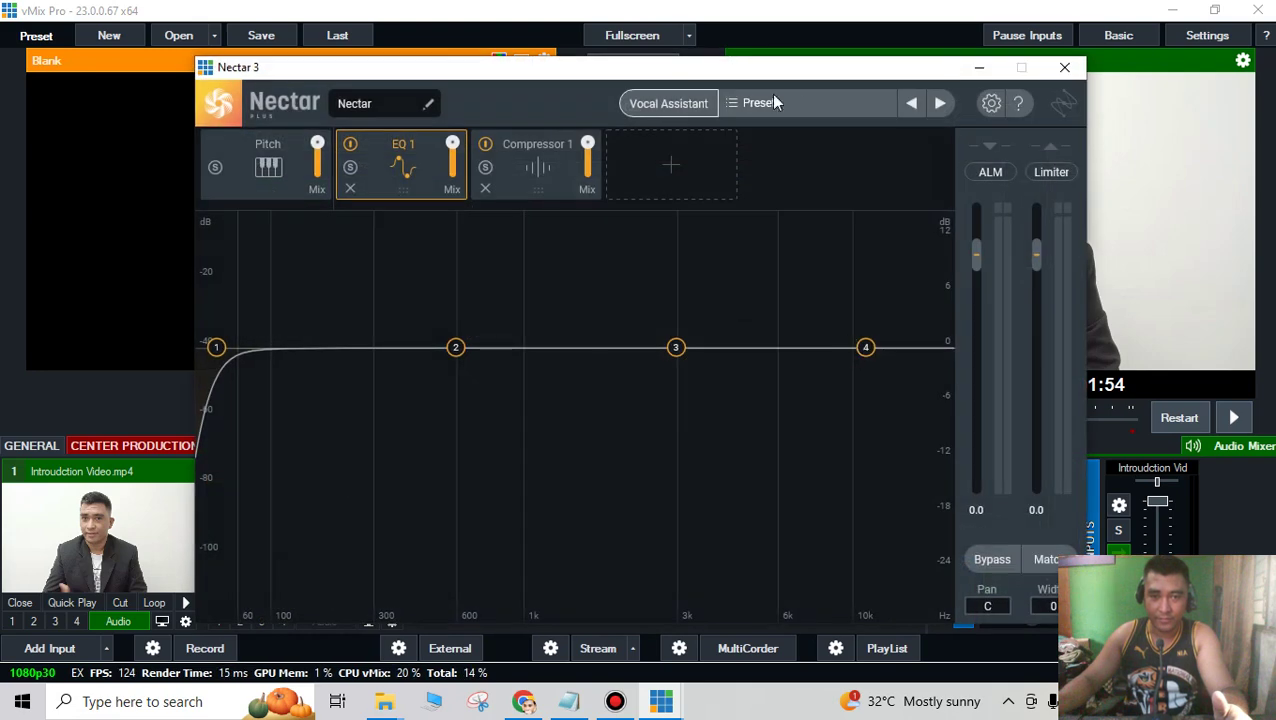
Close Audio Settings, play the intro video, and bring the Nectar 3 editor to the front
{"action": "left_click_drag", "start_coordinate": [810, 72], "coordinate": [909, 72]}
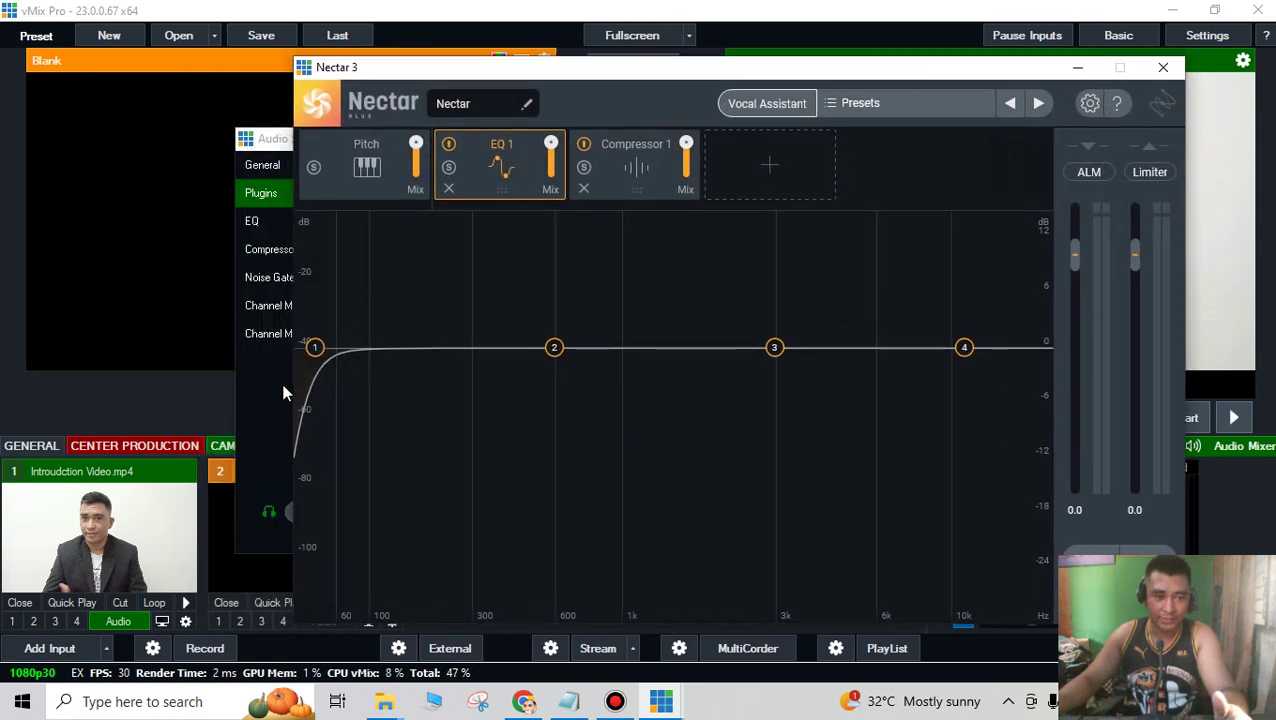
{"action": "left_click", "coordinate": [787, 113]}
{"action": "left_click", "coordinate": [1025, 140]}
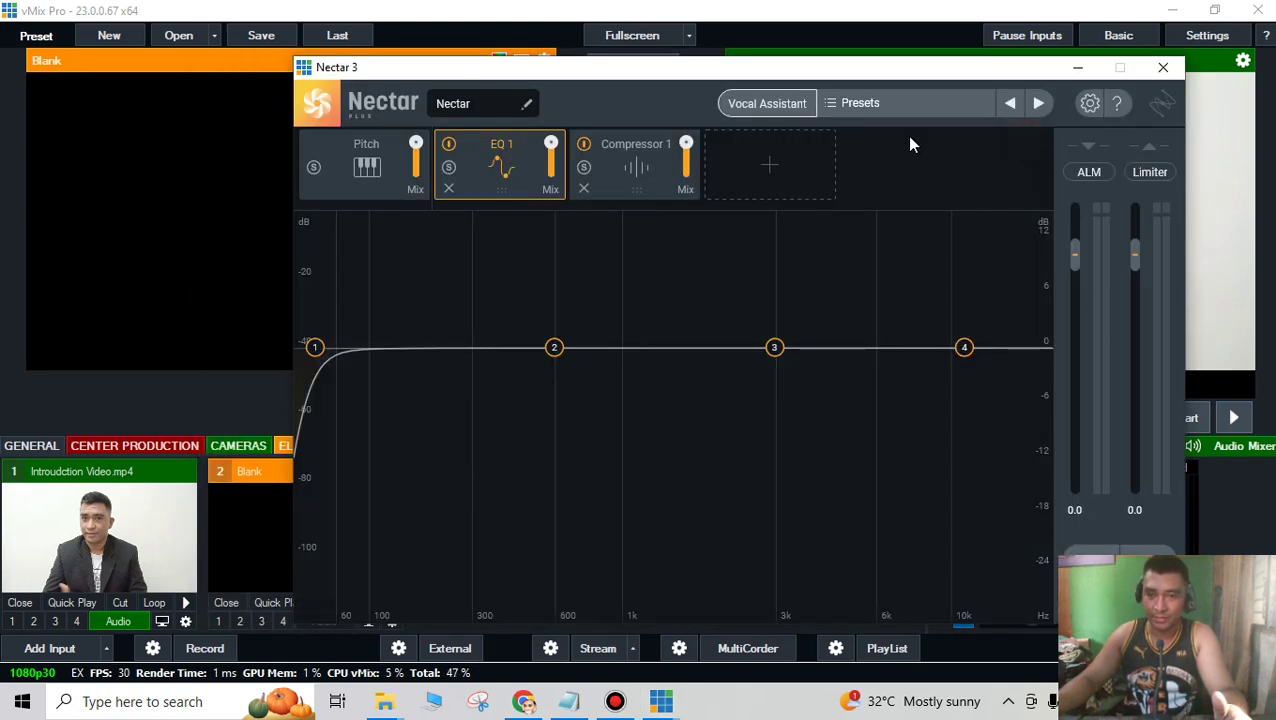
{"action": "left_click_drag", "start_coordinate": [948, 77], "coordinate": [725, 71]}
{"action": "left_click", "coordinate": [1230, 419]}
{"action": "mouse_move", "coordinate": [660, 701]}
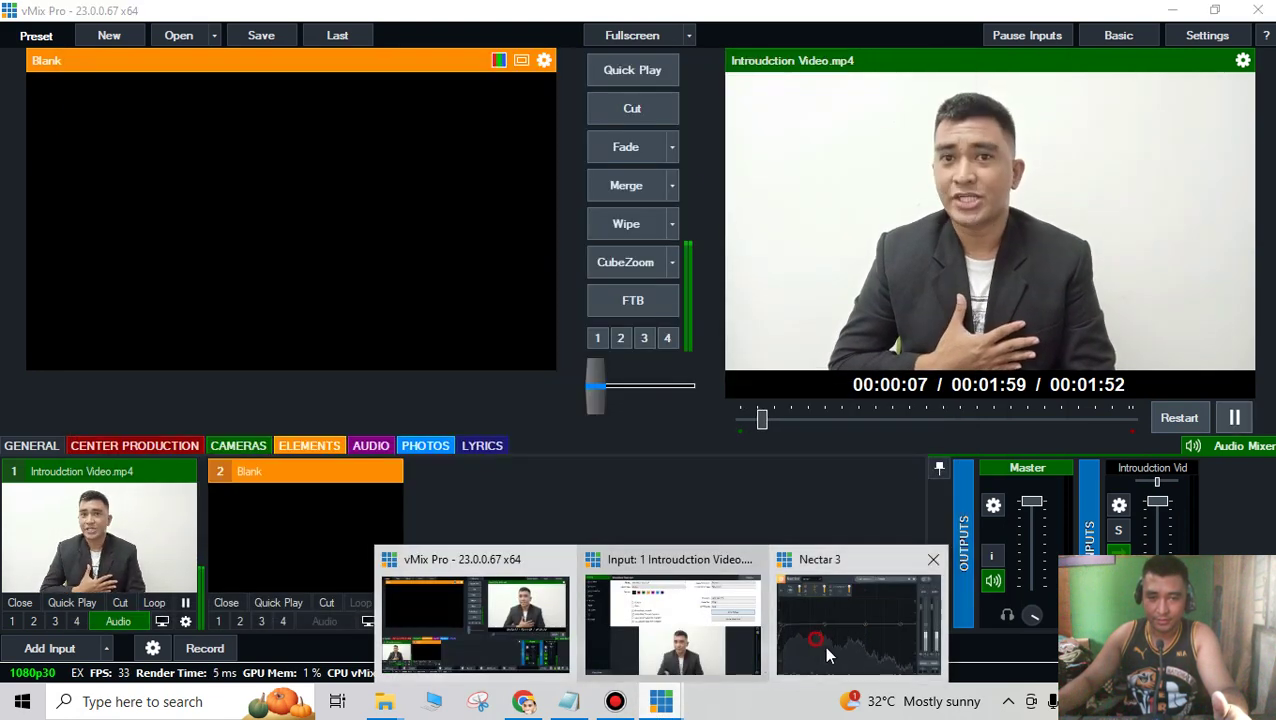
{"action": "left_click", "coordinate": [850, 625]}
Audition Cleanup presets from Background Noise Removal through Harshness and Mud Fix
{"action": "left_click", "coordinate": [669, 101]}
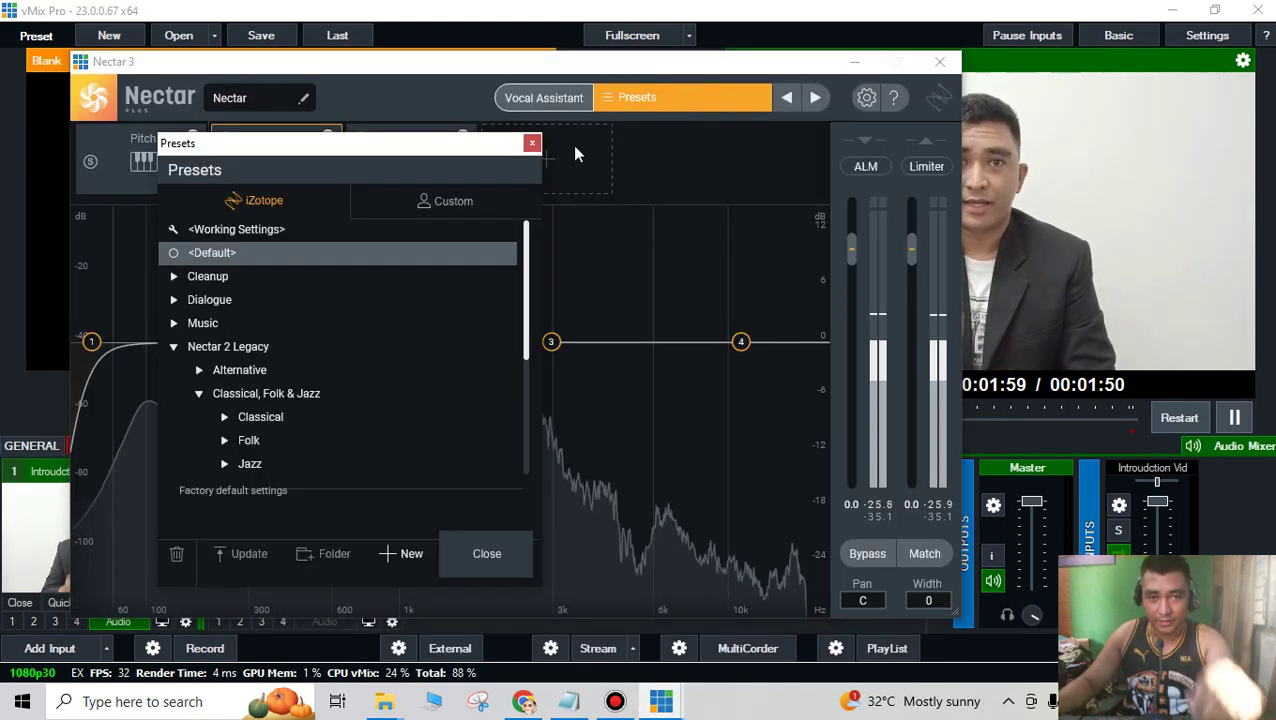
{"action": "left_click", "coordinate": [174, 276]}
{"action": "left_click", "coordinate": [266, 300]}
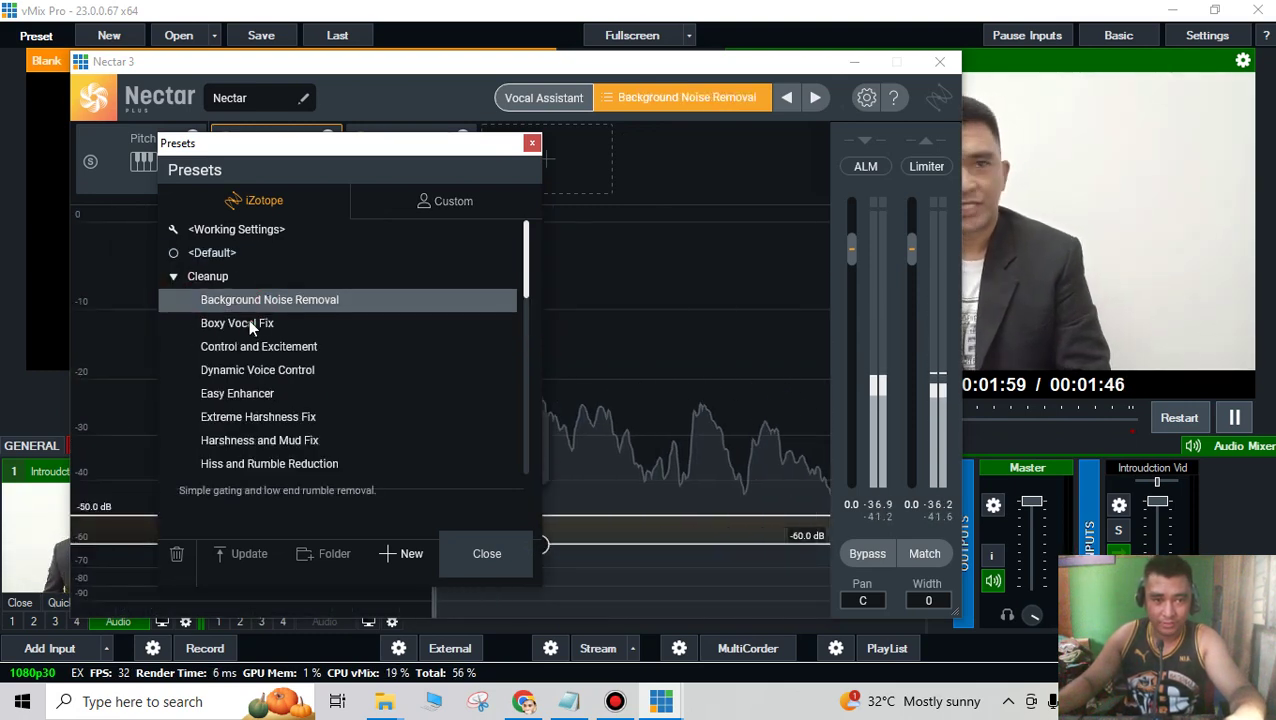
{"action": "left_click", "coordinate": [250, 322]}
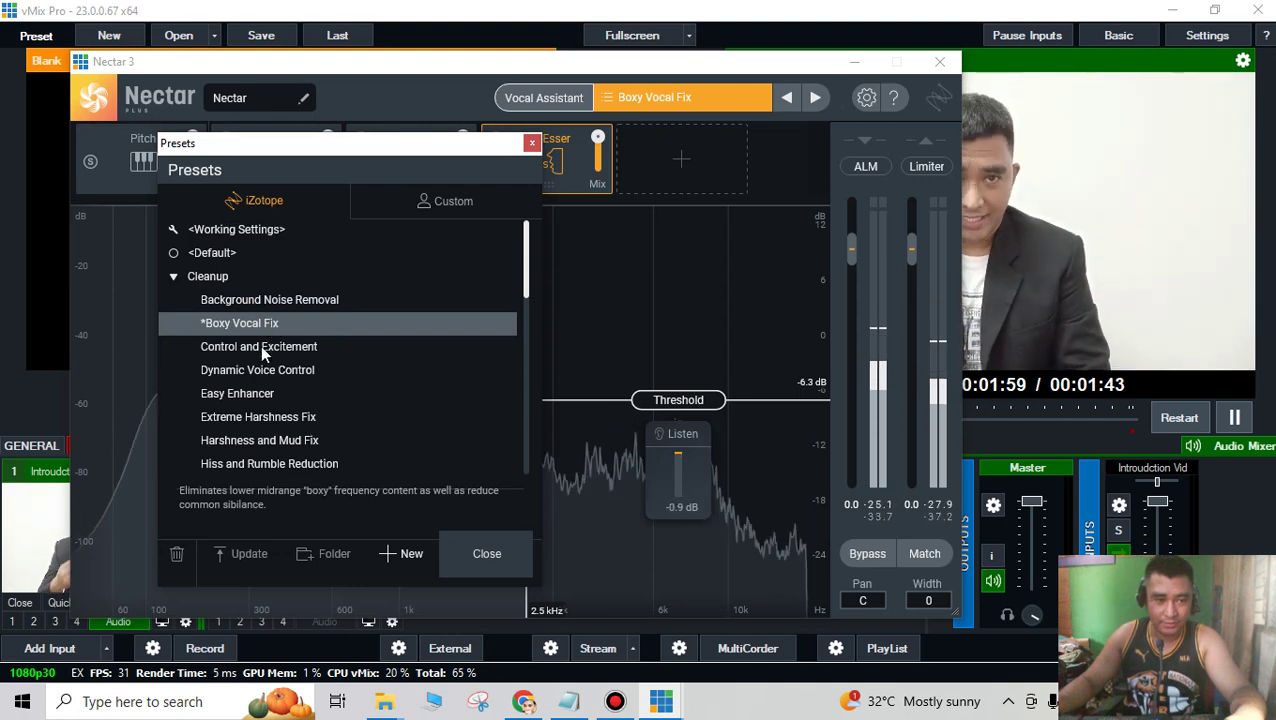
{"action": "left_click", "coordinate": [260, 346]}
{"action": "left_click", "coordinate": [260, 370]}
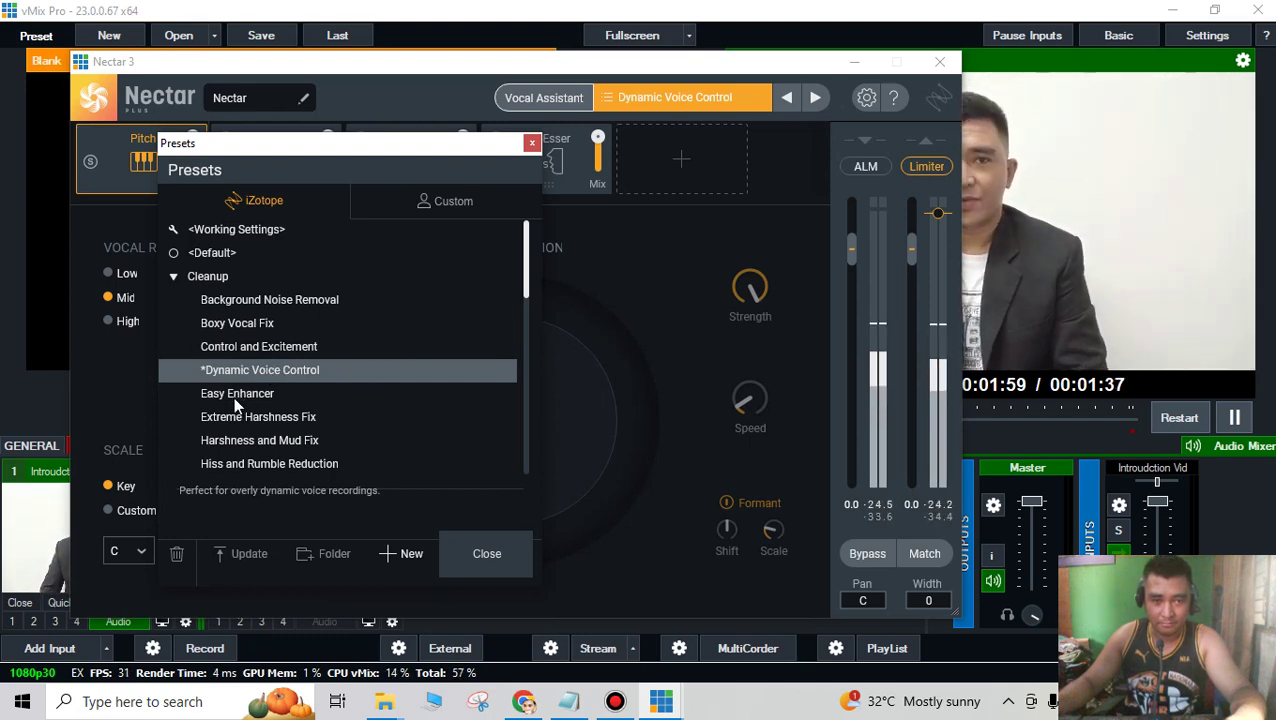
{"action": "left_click", "coordinate": [233, 397]}
{"action": "scroll", "coordinate": [350, 380], "scroll_direction": "down", "scroll_amount": 1}
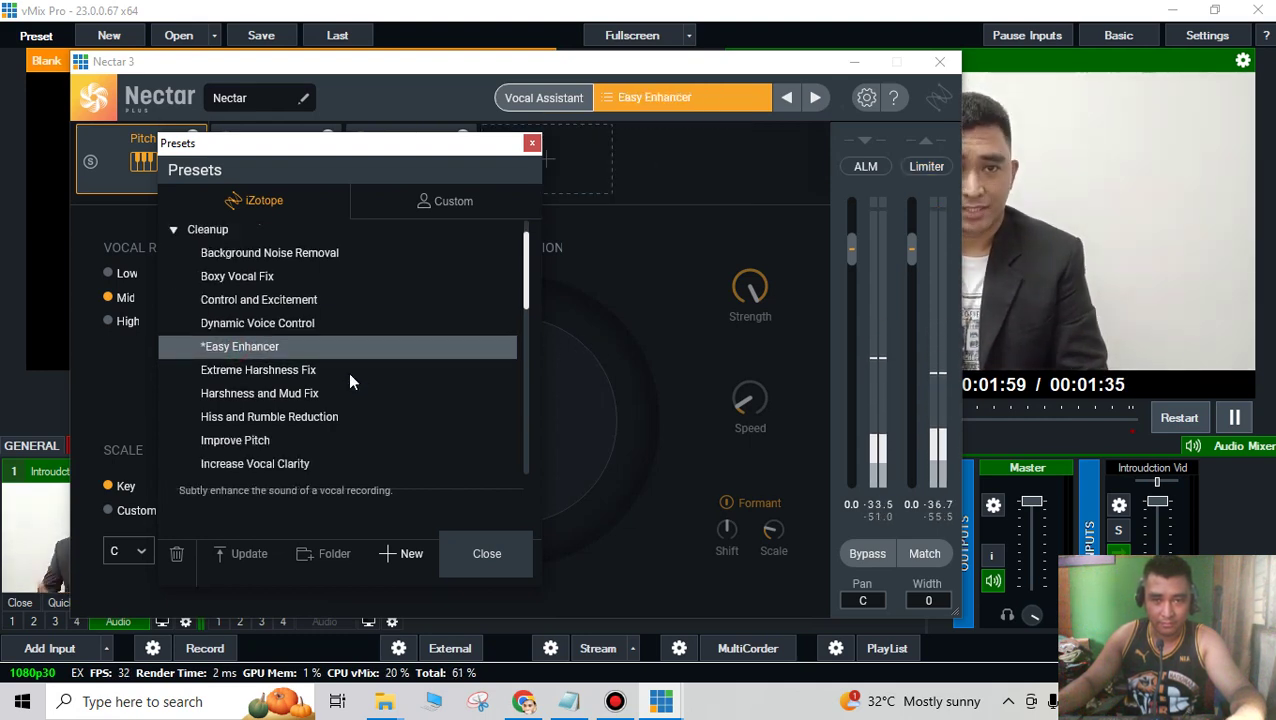
{"action": "left_click", "coordinate": [289, 371]}
{"action": "scroll", "coordinate": [284, 366], "scroll_direction": "down", "scroll_amount": 1}
{"action": "left_click", "coordinate": [242, 350]}
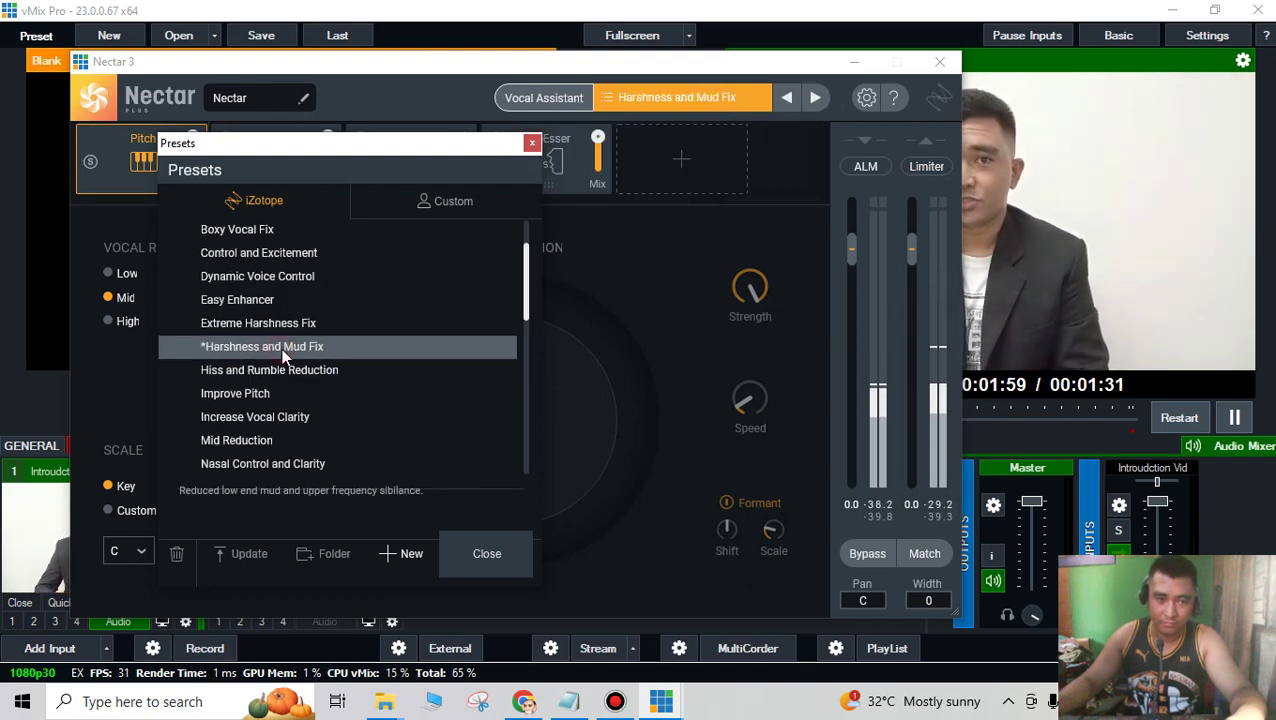
{"action": "left_click", "coordinate": [636, 262]}
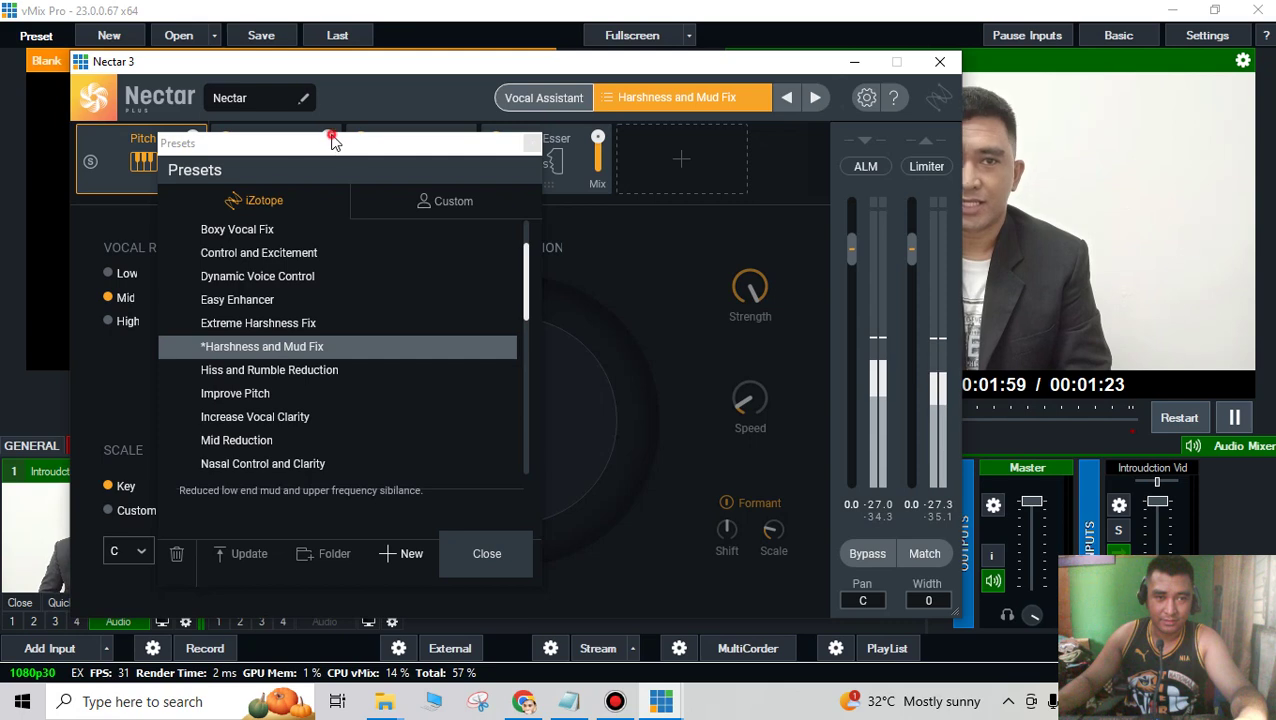
Try Hiss and Rumble Reduction and Improve Pitch, settling on Increase Vocal Clarity
{"action": "left_click_drag", "start_coordinate": [333, 143], "coordinate": [503, 266]}
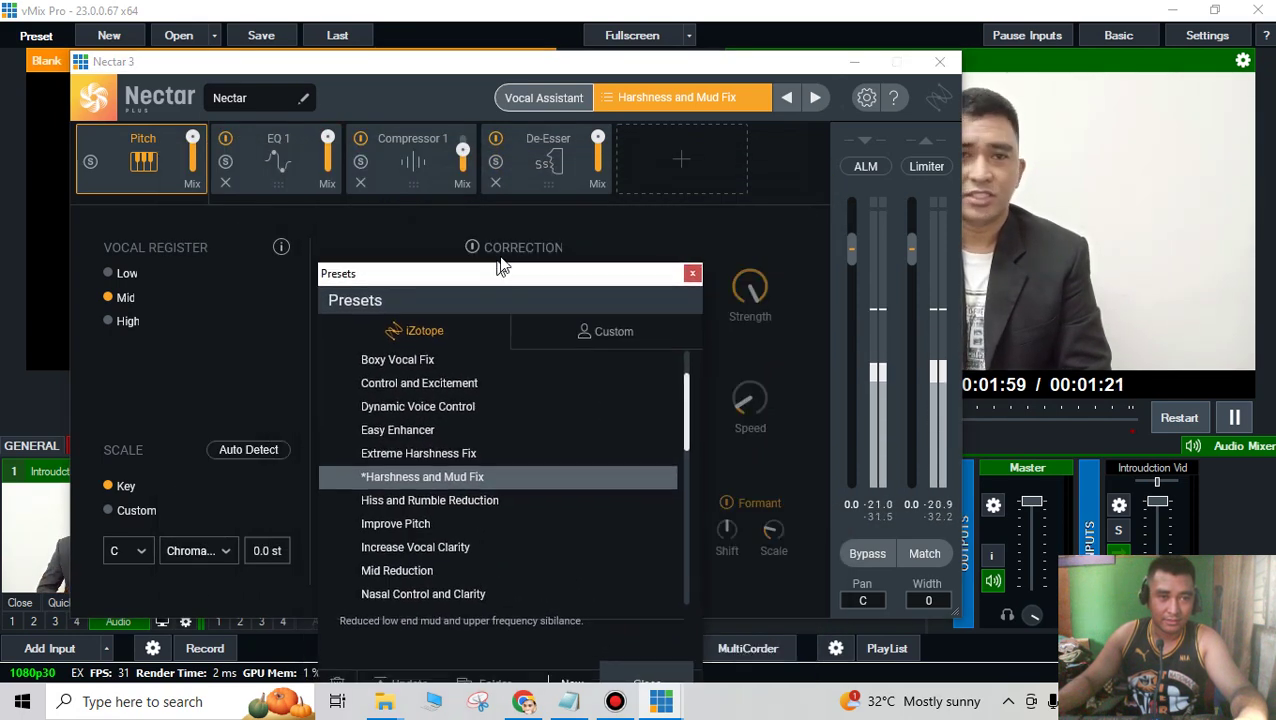
{"action": "left_click_drag", "start_coordinate": [501, 262], "coordinate": [447, 195]}
{"action": "left_click", "coordinate": [410, 425]}
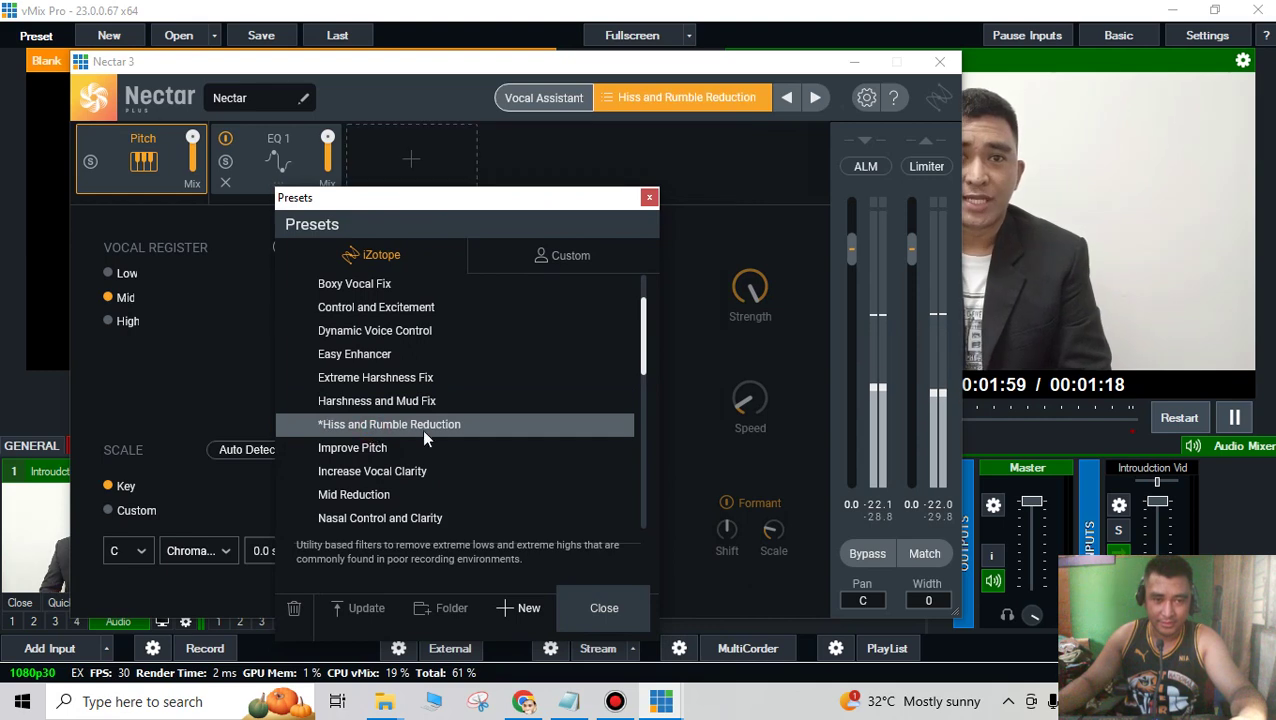
{"action": "left_click", "coordinate": [367, 447]}
{"action": "left_click", "coordinate": [370, 471]}
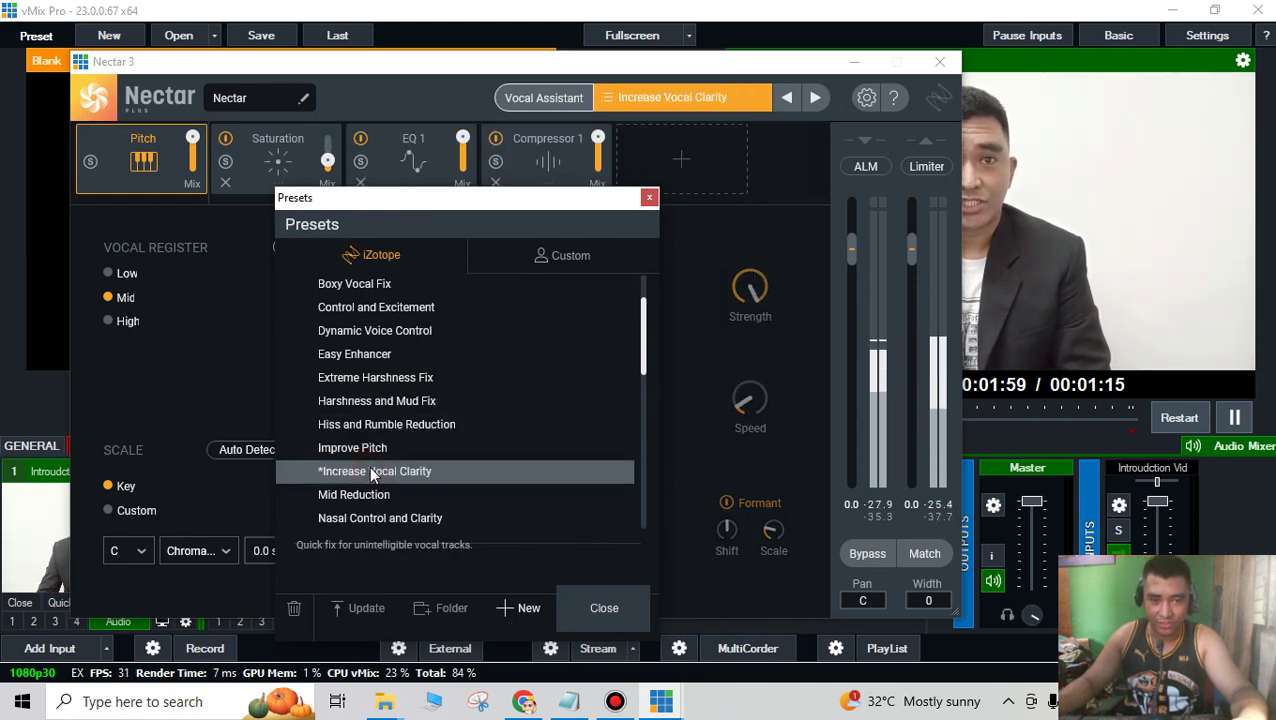
Browse down to the Nectar 2 Legacy Classical preset folder
{"action": "scroll", "coordinate": [420, 415], "scroll_direction": "down", "scroll_amount": 1}
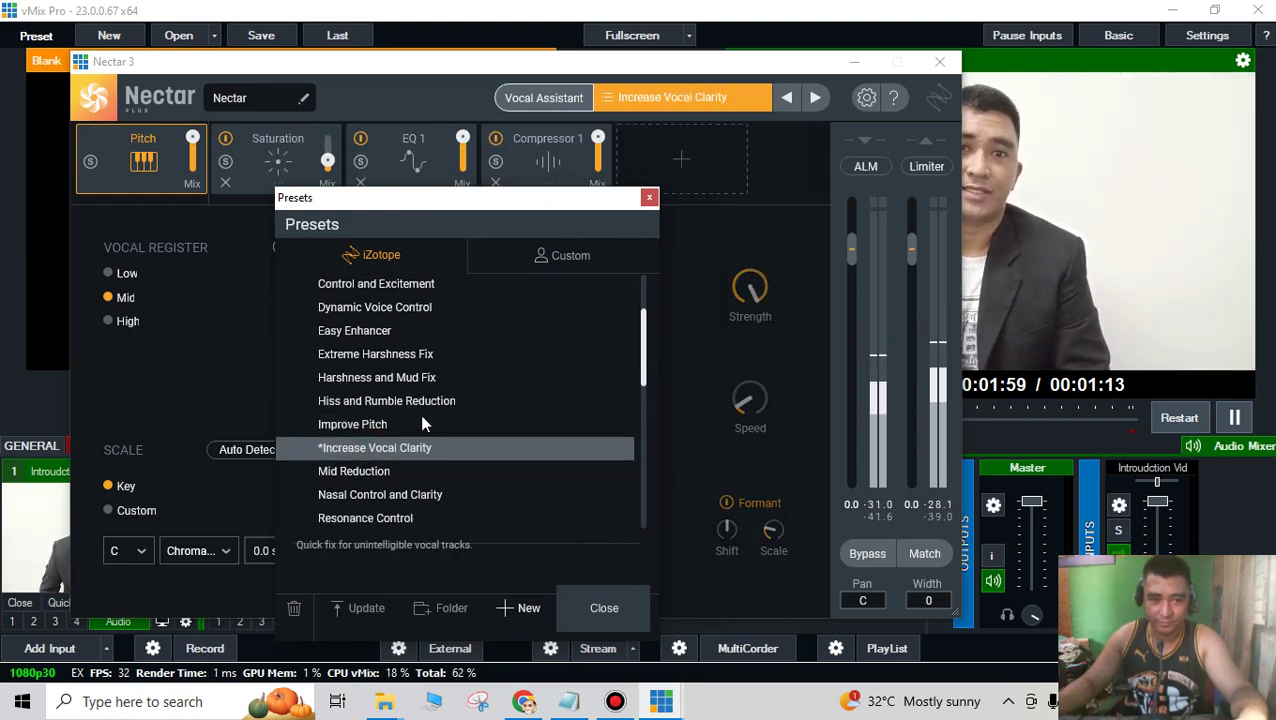
{"action": "scroll", "coordinate": [415, 430], "scroll_direction": "down", "scroll_amount": 1}
{"action": "scroll", "coordinate": [407, 450], "scroll_direction": "down", "scroll_amount": 2}
{"action": "scroll", "coordinate": [404, 448], "scroll_direction": "down", "scroll_amount": 3}
{"action": "scroll", "coordinate": [402, 442], "scroll_direction": "down", "scroll_amount": 1}
{"action": "scroll", "coordinate": [402, 442], "scroll_direction": "up", "scroll_amount": 1}
{"action": "left_click", "coordinate": [404, 384]}
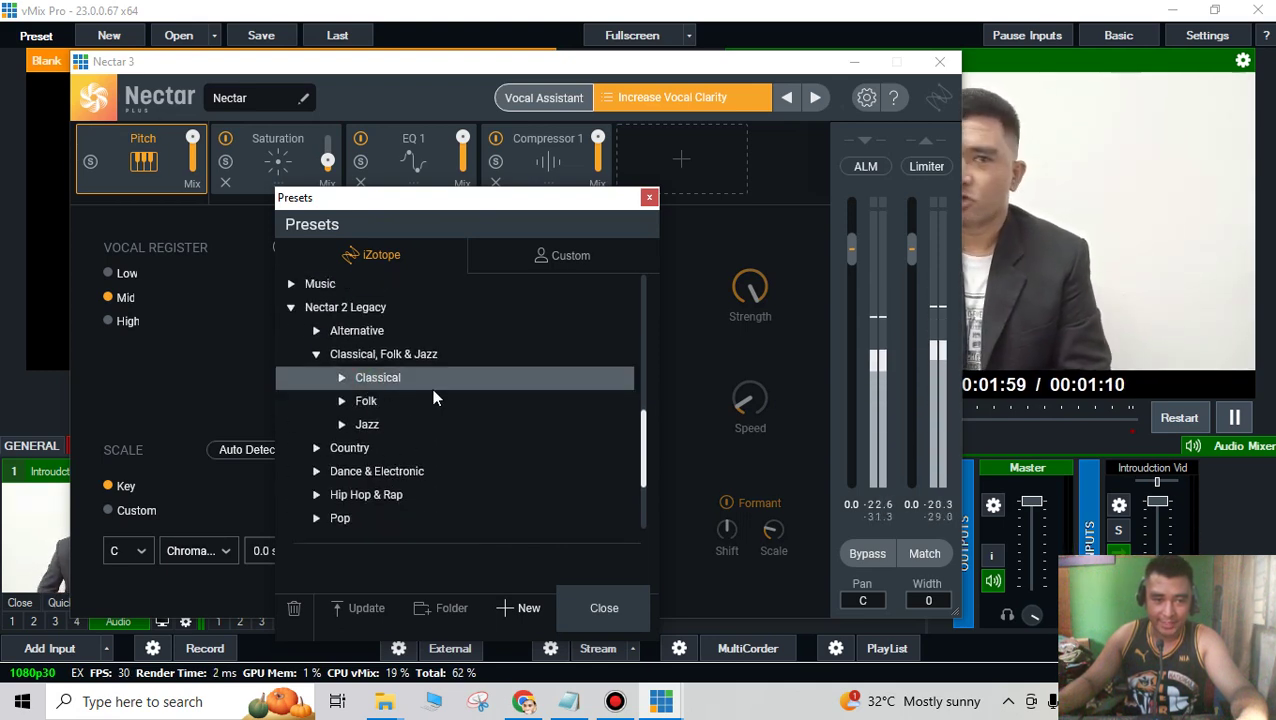
Audition the Special FX presets Blown Transistors and Baneful ADR
{"action": "scroll", "coordinate": [425, 401], "scroll_direction": "down", "scroll_amount": 2}
{"action": "scroll", "coordinate": [395, 428], "scroll_direction": "down", "scroll_amount": 1}
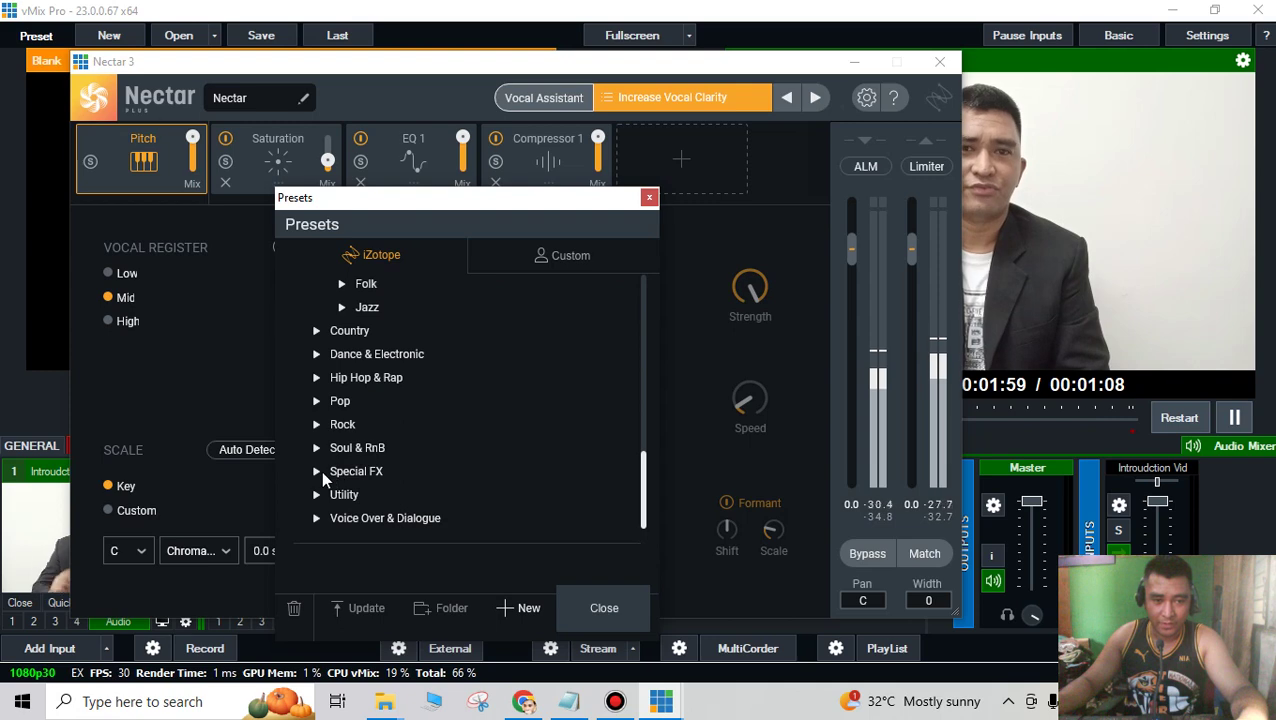
{"action": "scroll", "coordinate": [380, 457], "scroll_direction": "down", "scroll_amount": 1}
{"action": "left_click", "coordinate": [390, 470]}
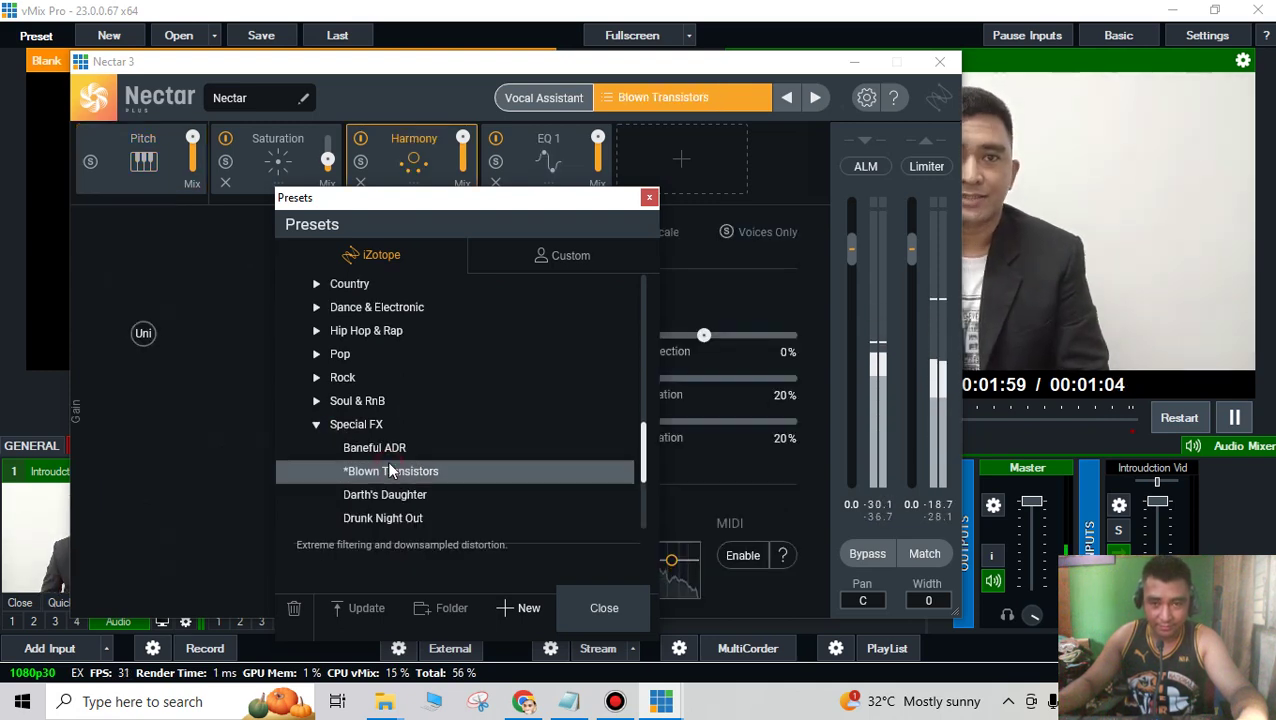
{"action": "left_click", "coordinate": [375, 448]}
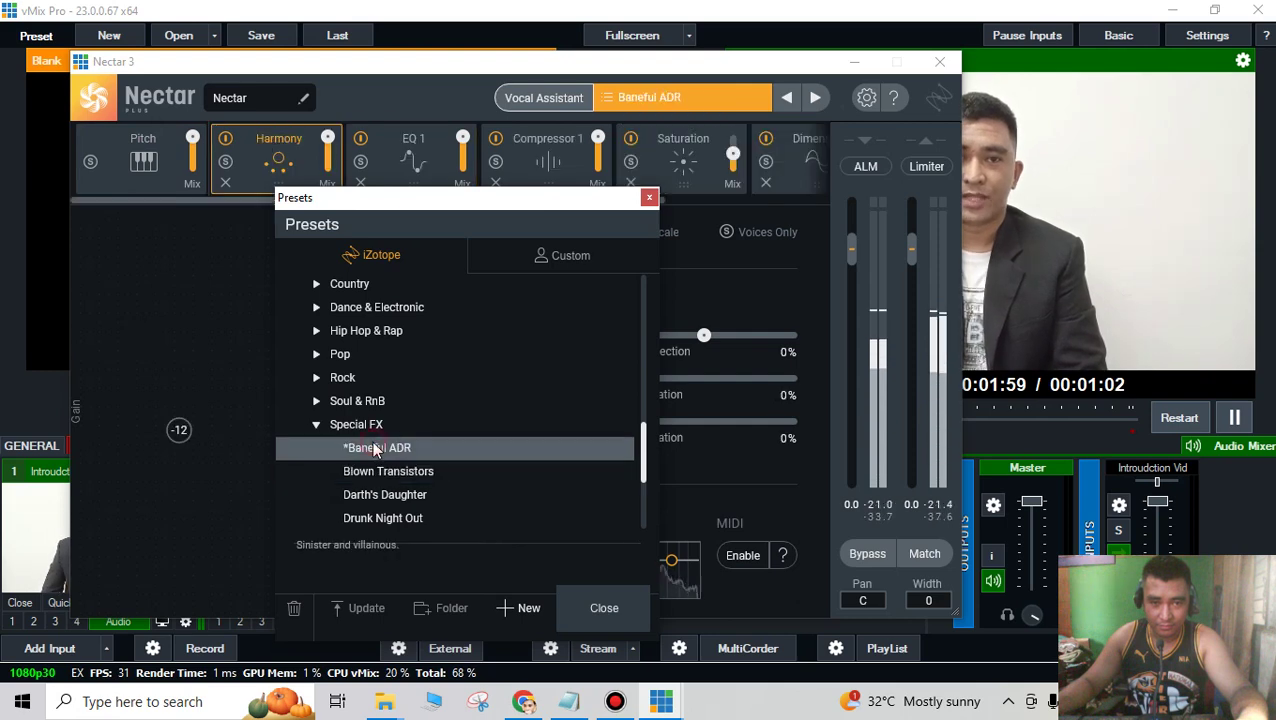
Audition the Pop presets Airy Lead (Harmonized) and Airy Lead, then collapse Pop
{"action": "scroll", "coordinate": [337, 360], "scroll_direction": "up", "scroll_amount": 1}
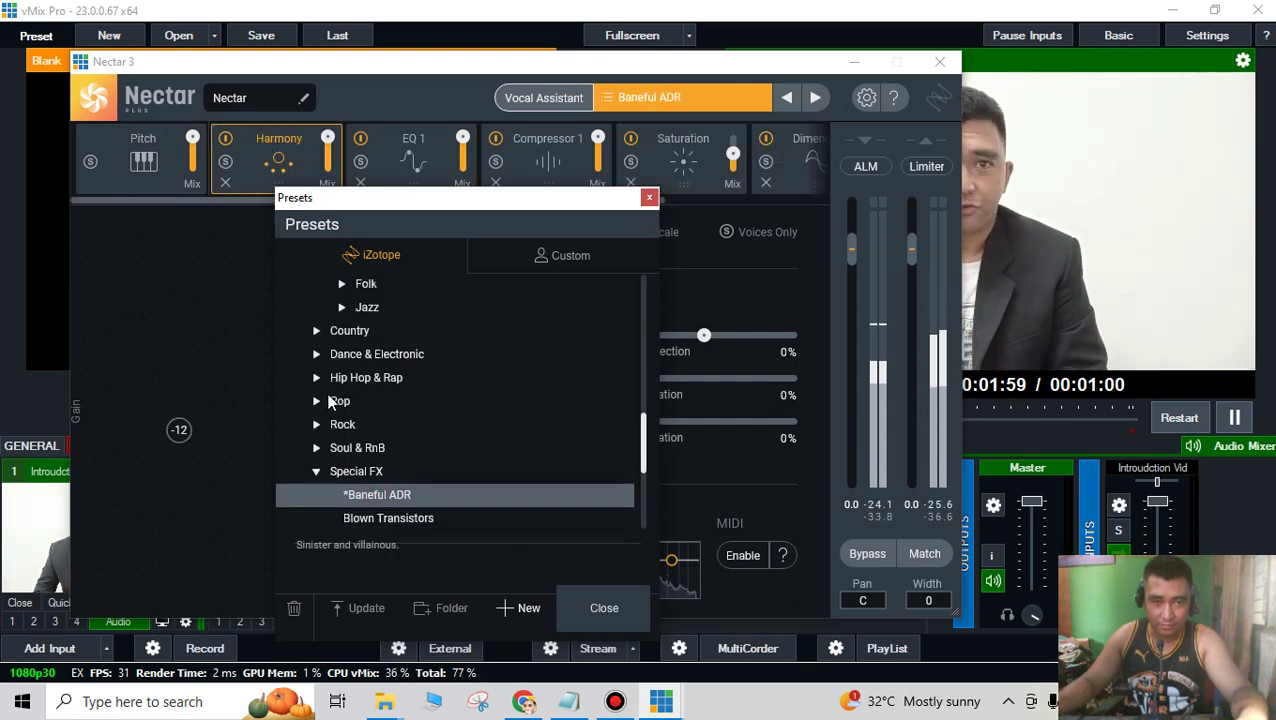
{"action": "left_click", "coordinate": [330, 401]}
{"action": "left_click", "coordinate": [354, 426]}
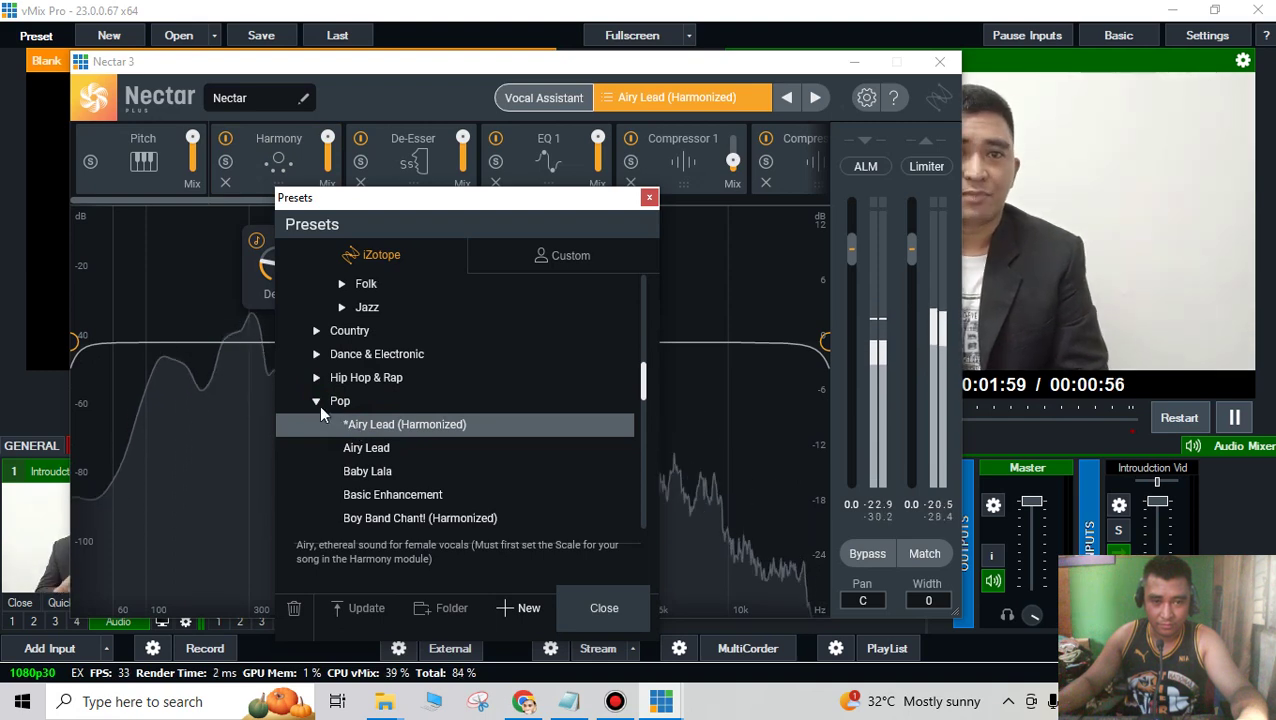
{"action": "left_click", "coordinate": [362, 449]}
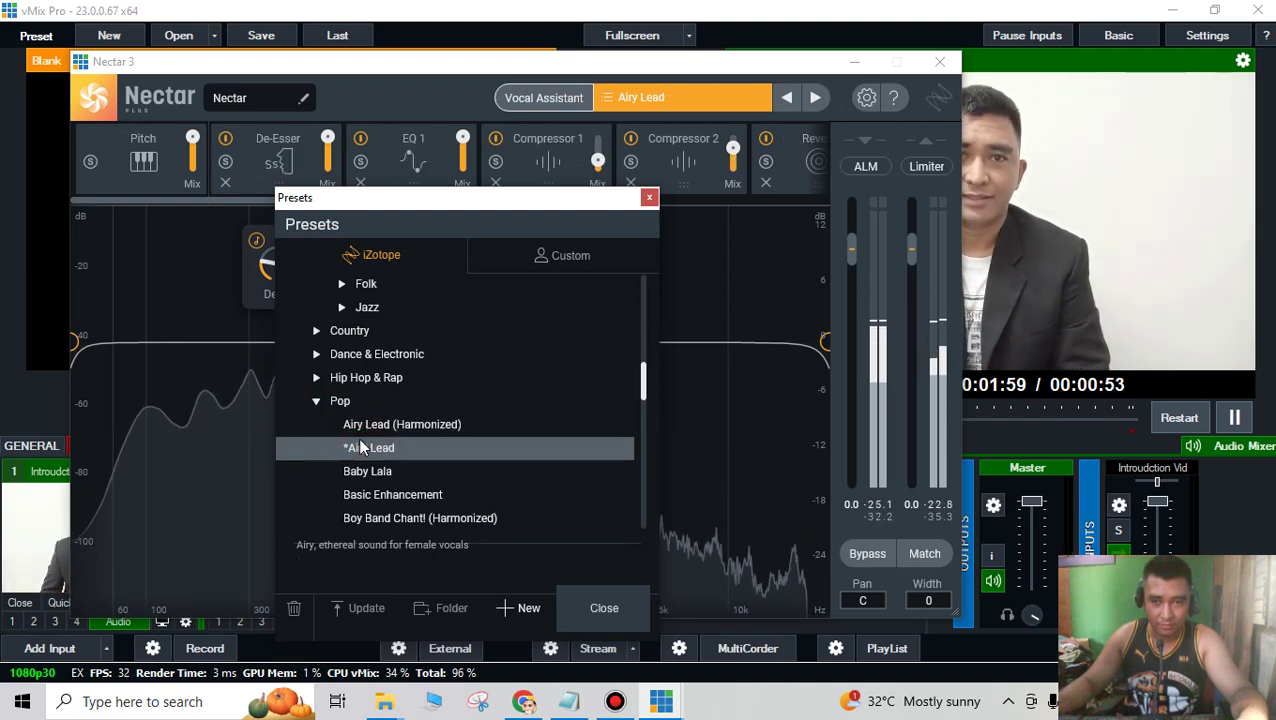
{"action": "left_click", "coordinate": [340, 401]}
Reload the Increase Vocal Clarity preset and close the Presets list
{"action": "scroll", "coordinate": [406, 369], "scroll_direction": "up", "scroll_amount": 4}
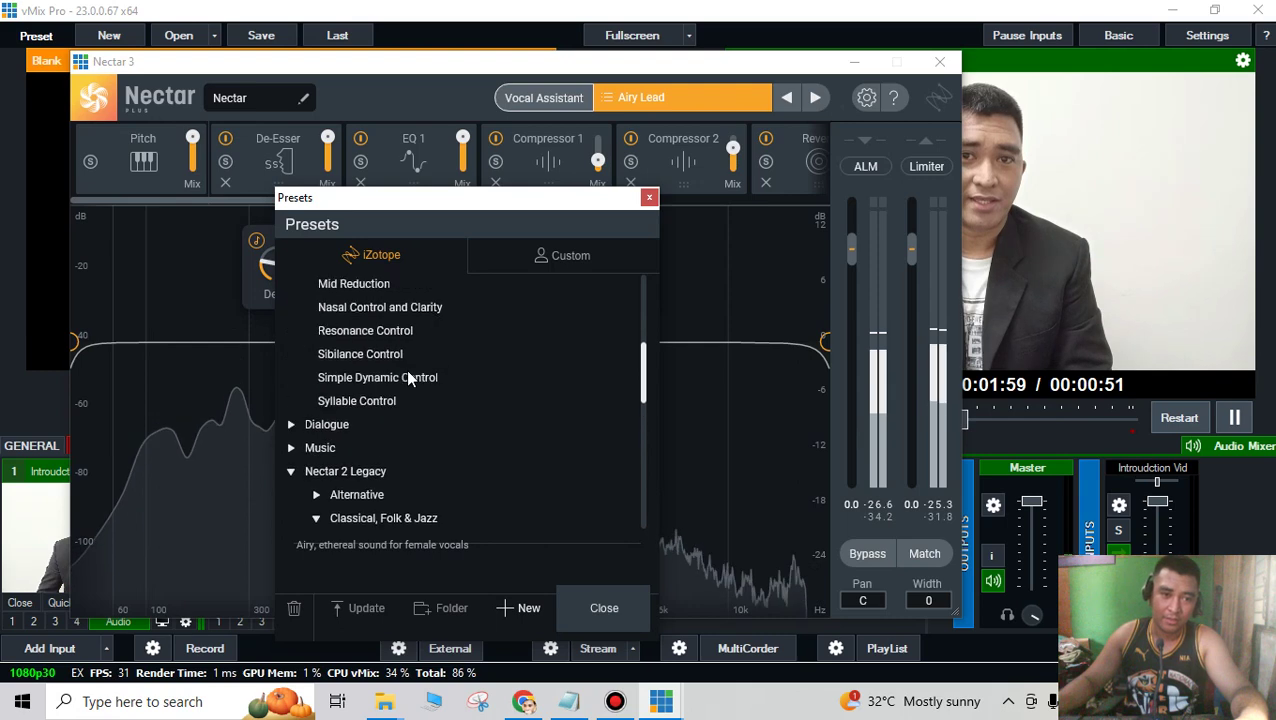
{"action": "scroll", "coordinate": [406, 370], "scroll_direction": "up", "scroll_amount": 2}
{"action": "scroll", "coordinate": [380, 367], "scroll_direction": "up", "scroll_amount": 2}
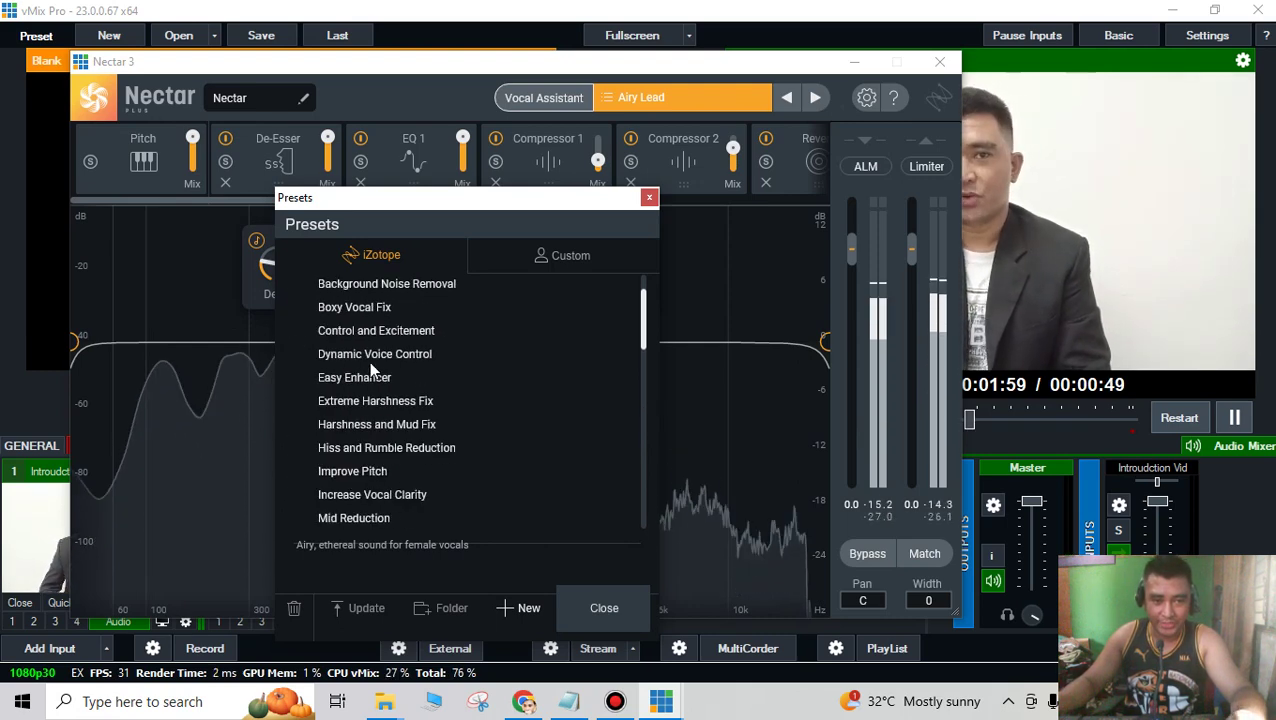
{"action": "scroll", "coordinate": [369, 361], "scroll_direction": "up", "scroll_amount": 1}
{"action": "scroll", "coordinate": [375, 375], "scroll_direction": "down", "scroll_amount": 1}
{"action": "scroll", "coordinate": [377, 383], "scroll_direction": "down", "scroll_amount": 1}
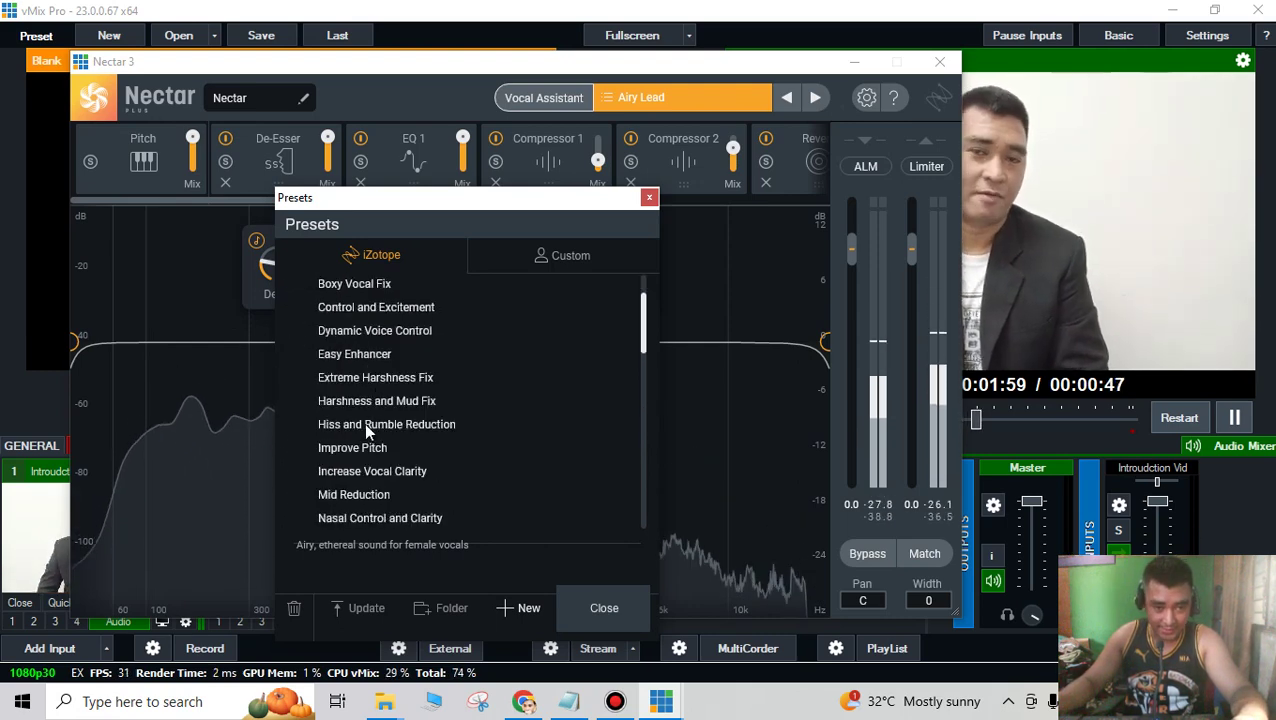
{"action": "left_click", "coordinate": [349, 474]}
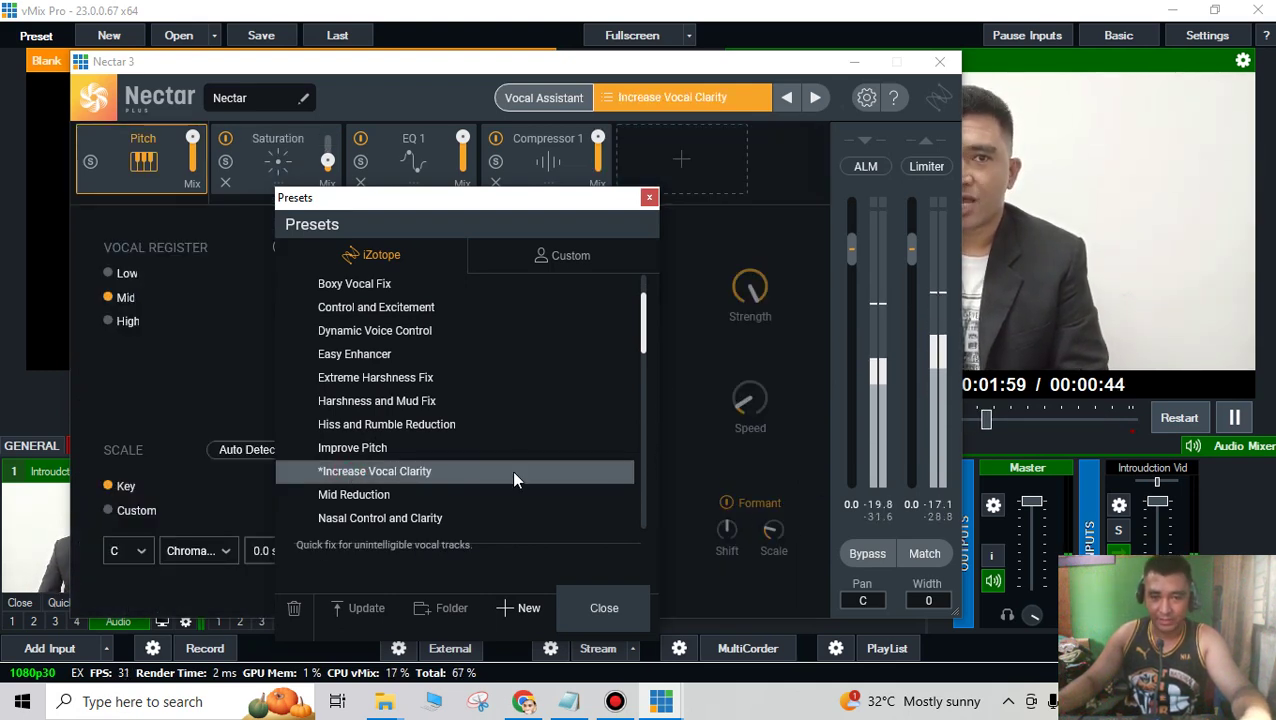
{"action": "left_click", "coordinate": [596, 614]}
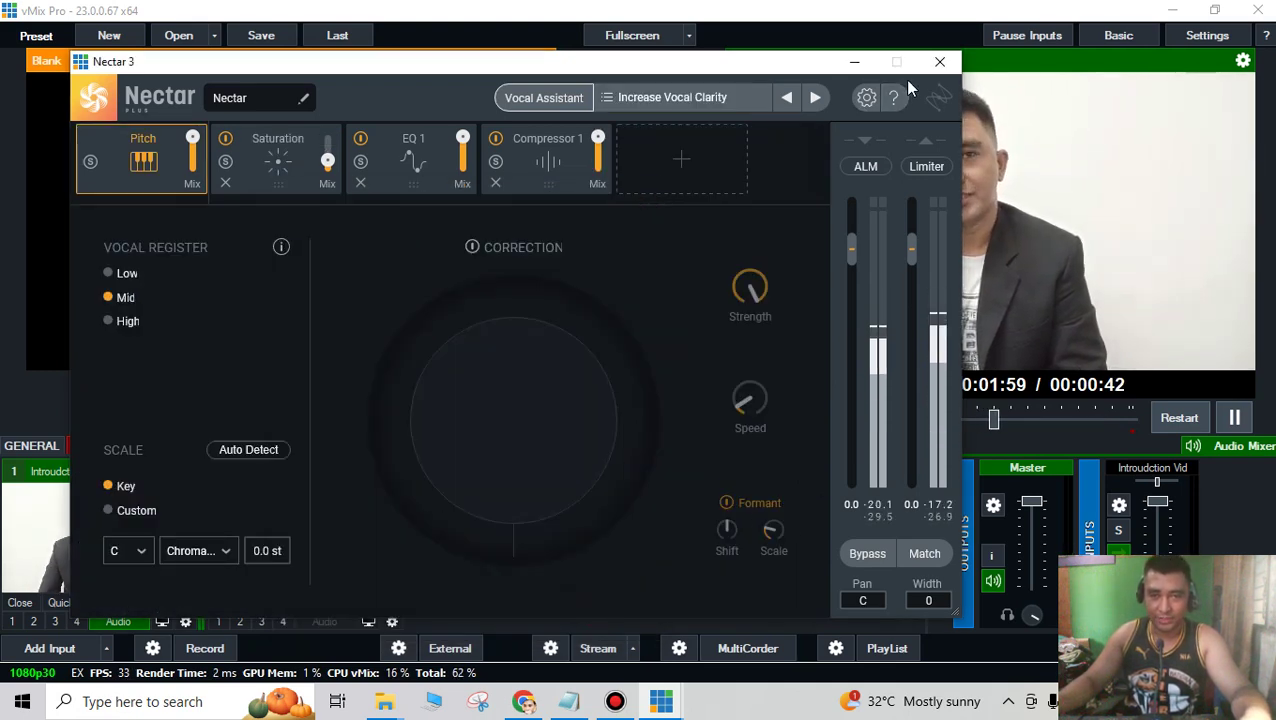
Close the Nectar 3 editor window and return to the intro video input's settings
{"action": "left_click", "coordinate": [854, 64]}
{"action": "mouse_move", "coordinate": [661, 701]}
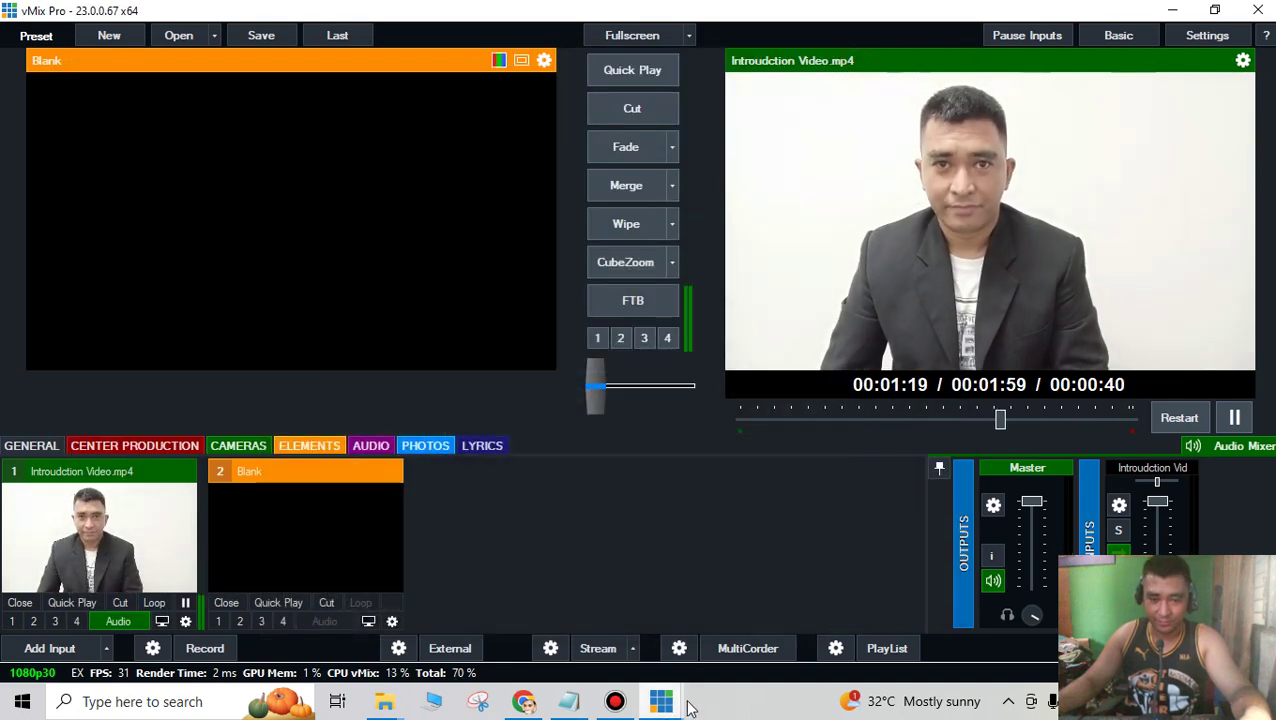
{"action": "left_click", "coordinate": [855, 615]}
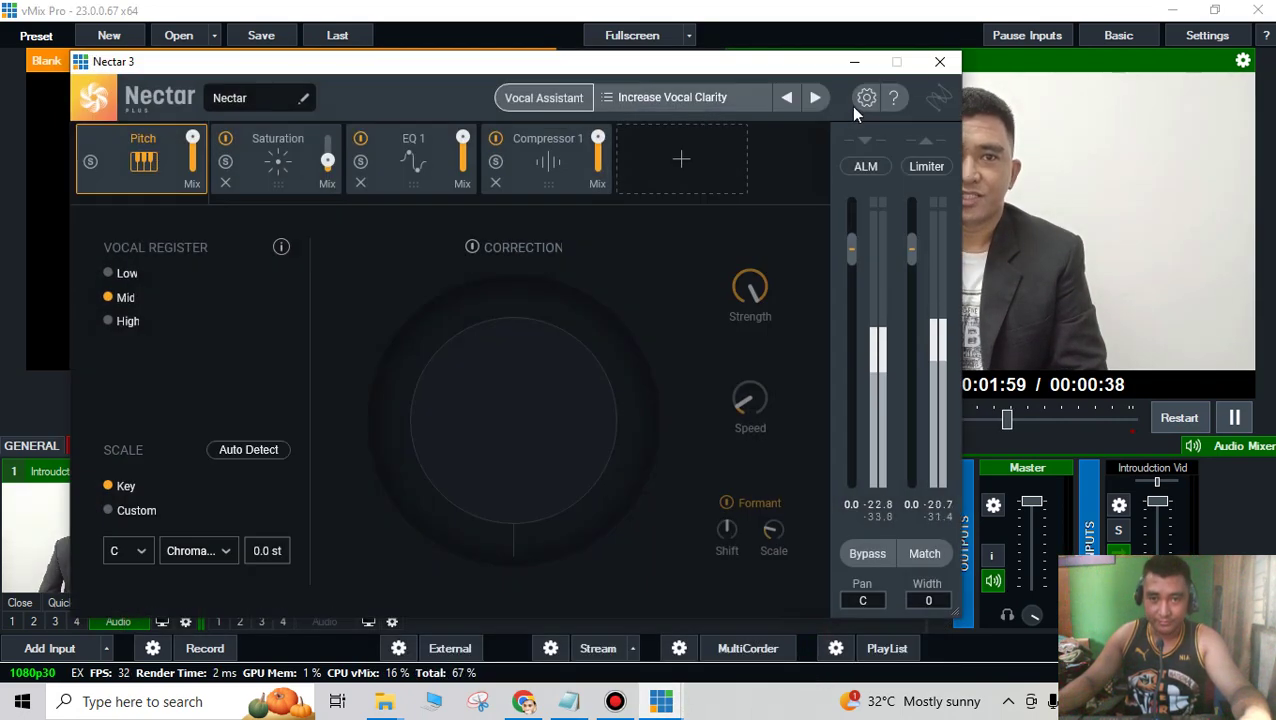
{"action": "left_click", "coordinate": [941, 62]}
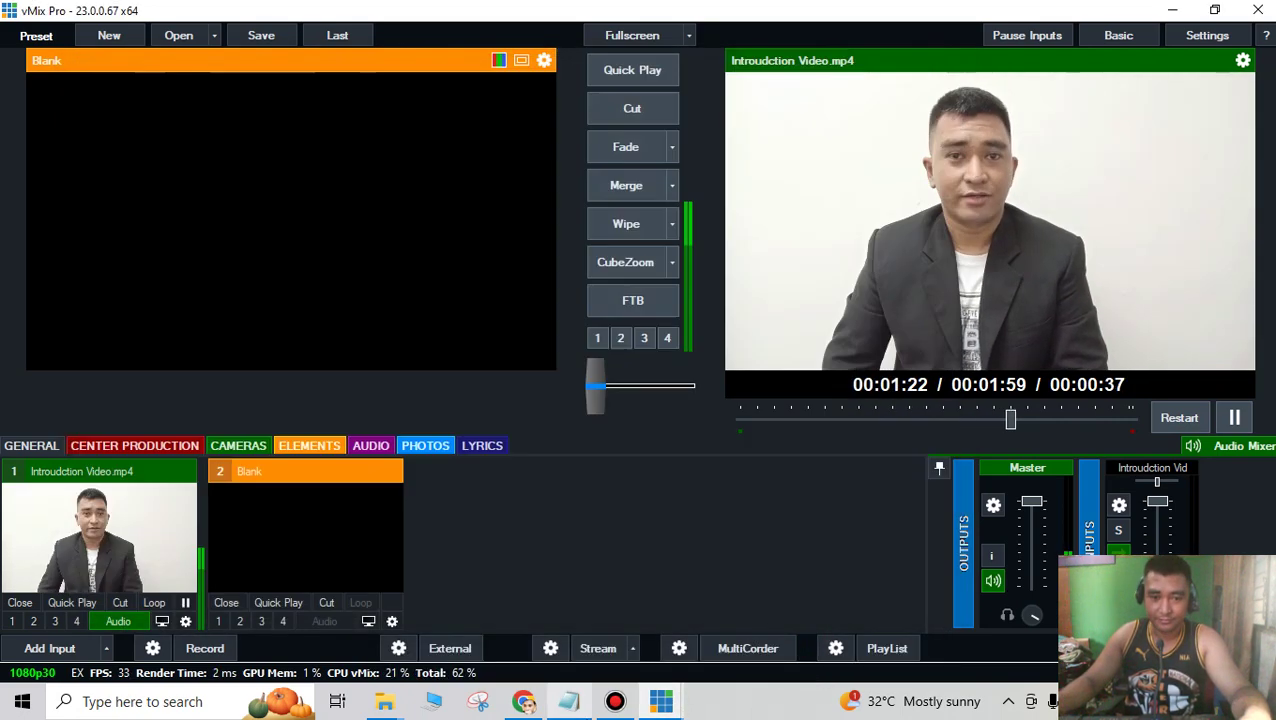
{"action": "left_click", "coordinate": [186, 621]}
{"action": "left_click", "coordinate": [917, 279]}
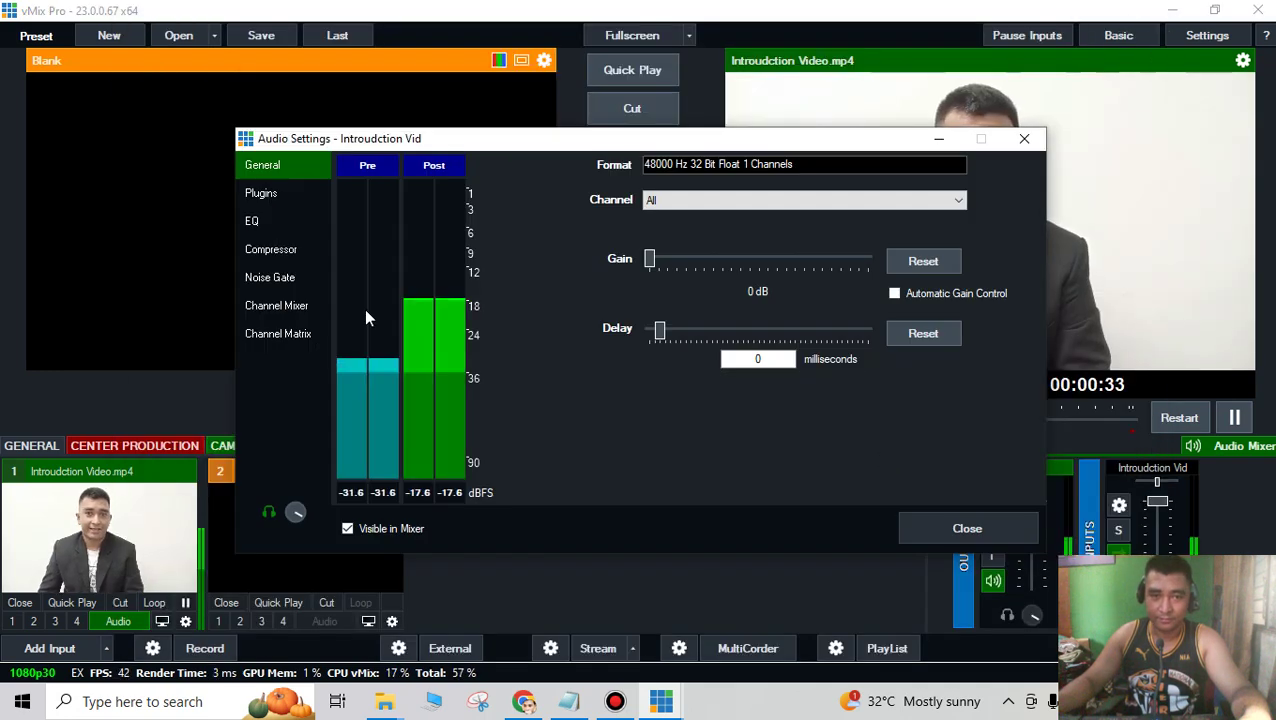
{"action": "left_click", "coordinate": [262, 193]}
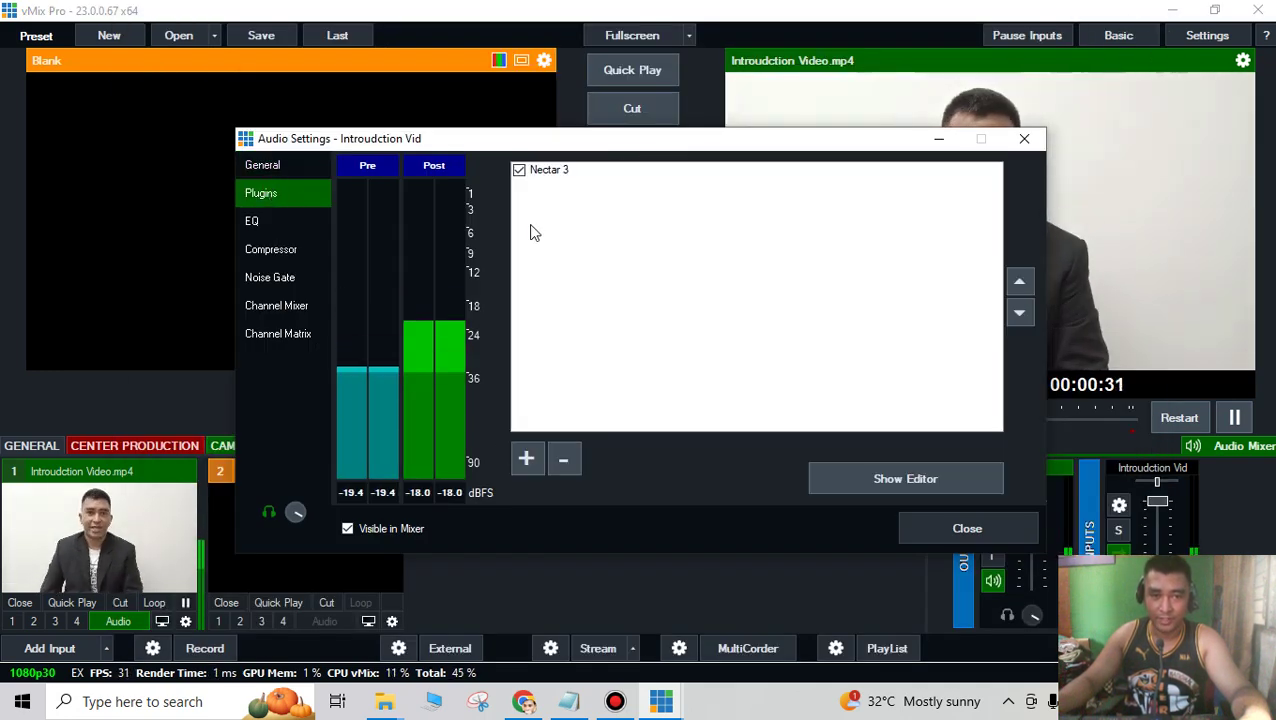
{"action": "left_click", "coordinate": [521, 175]}
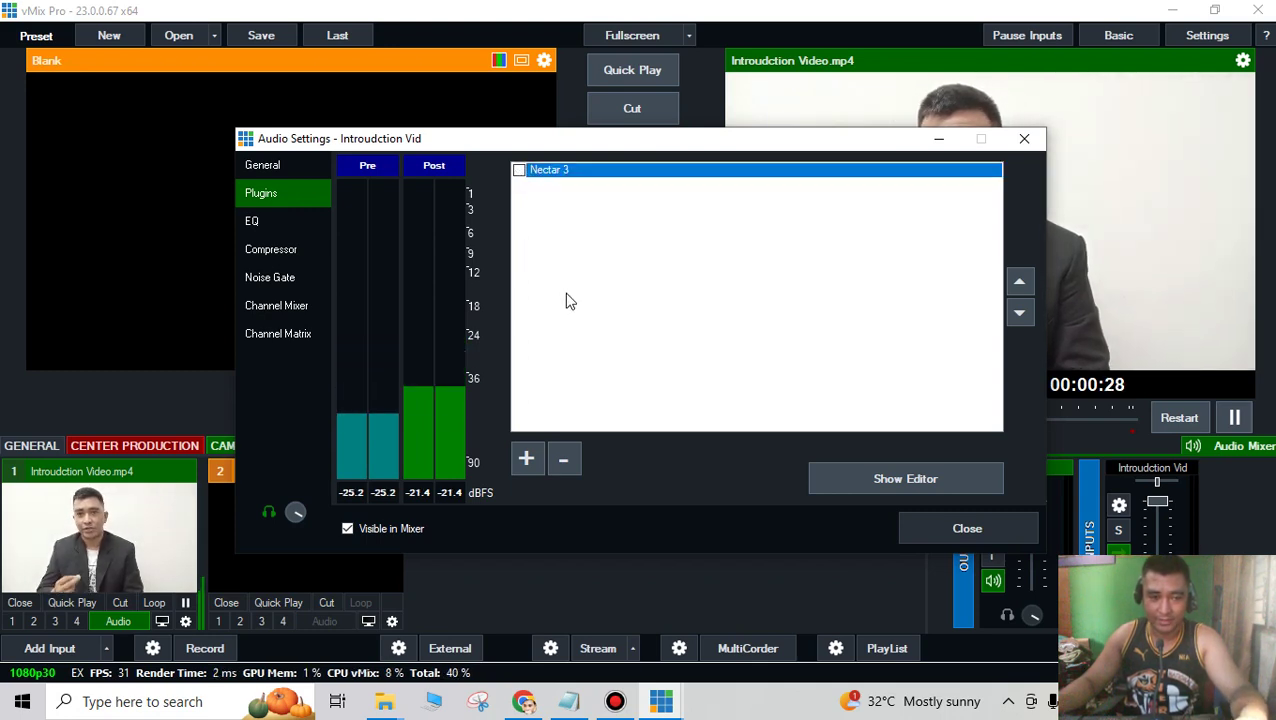
{"action": "left_click", "coordinate": [519, 171]}
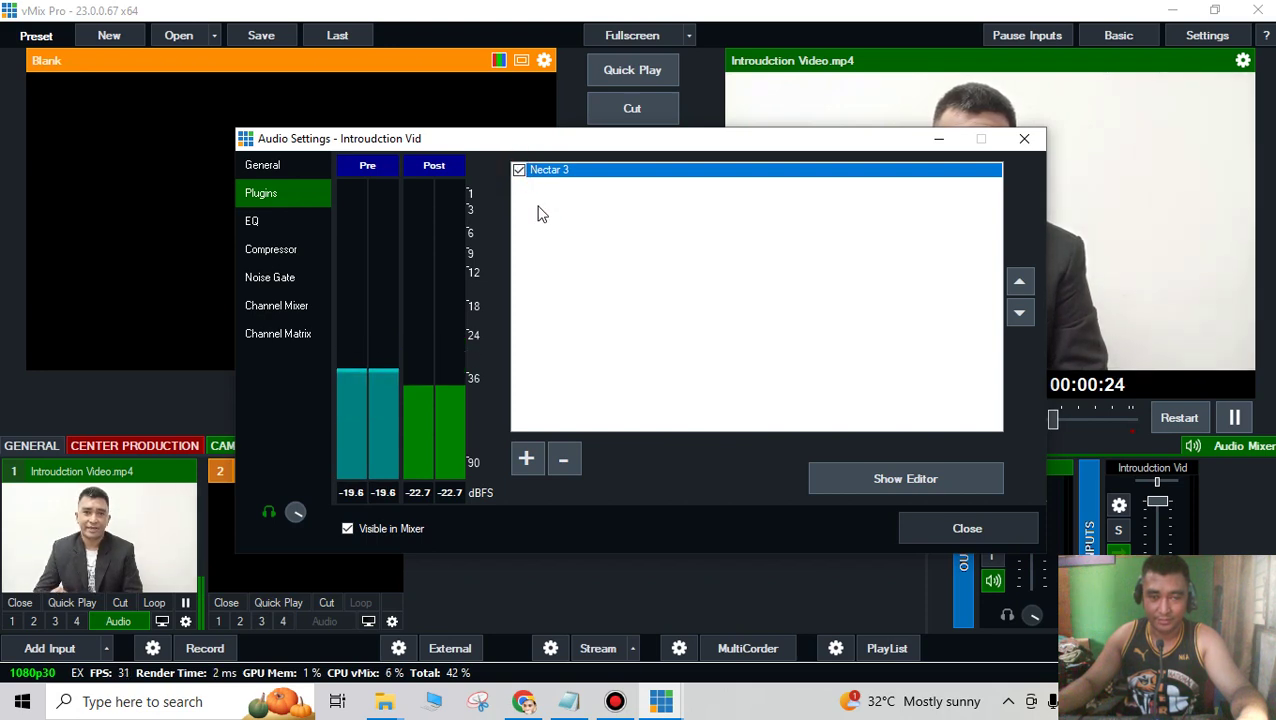
{"action": "left_click", "coordinate": [1035, 143]}
{"action": "left_click", "coordinate": [1139, 32]}
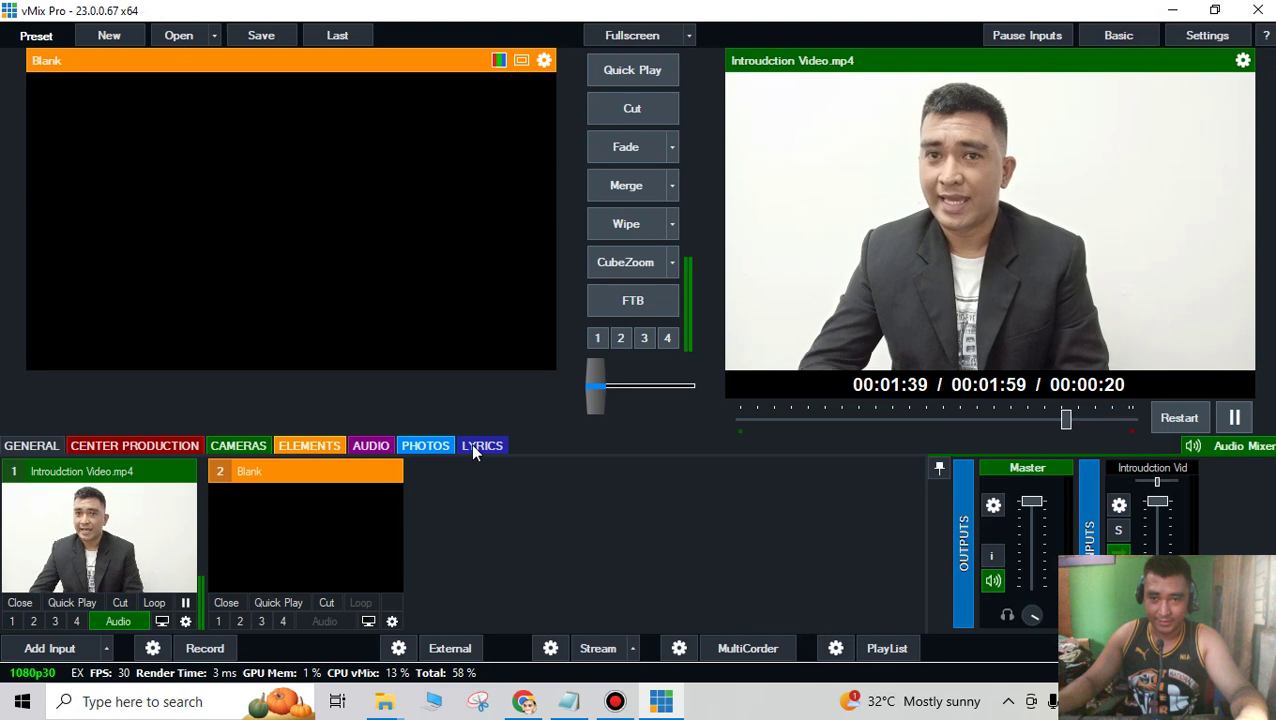
Pause Introudction Video.mp4 playback and minimize the vMix window
{"action": "left_click", "coordinate": [1233, 420]}
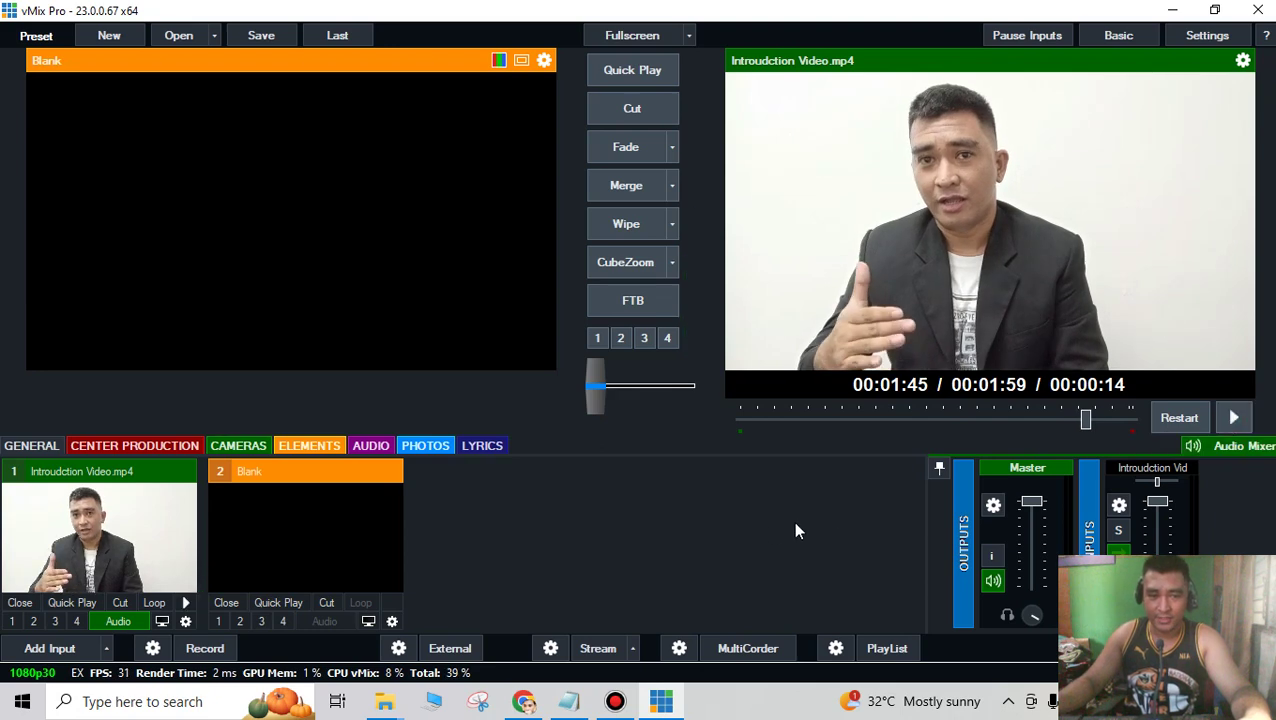
{"action": "left_click", "coordinate": [1170, 10]}
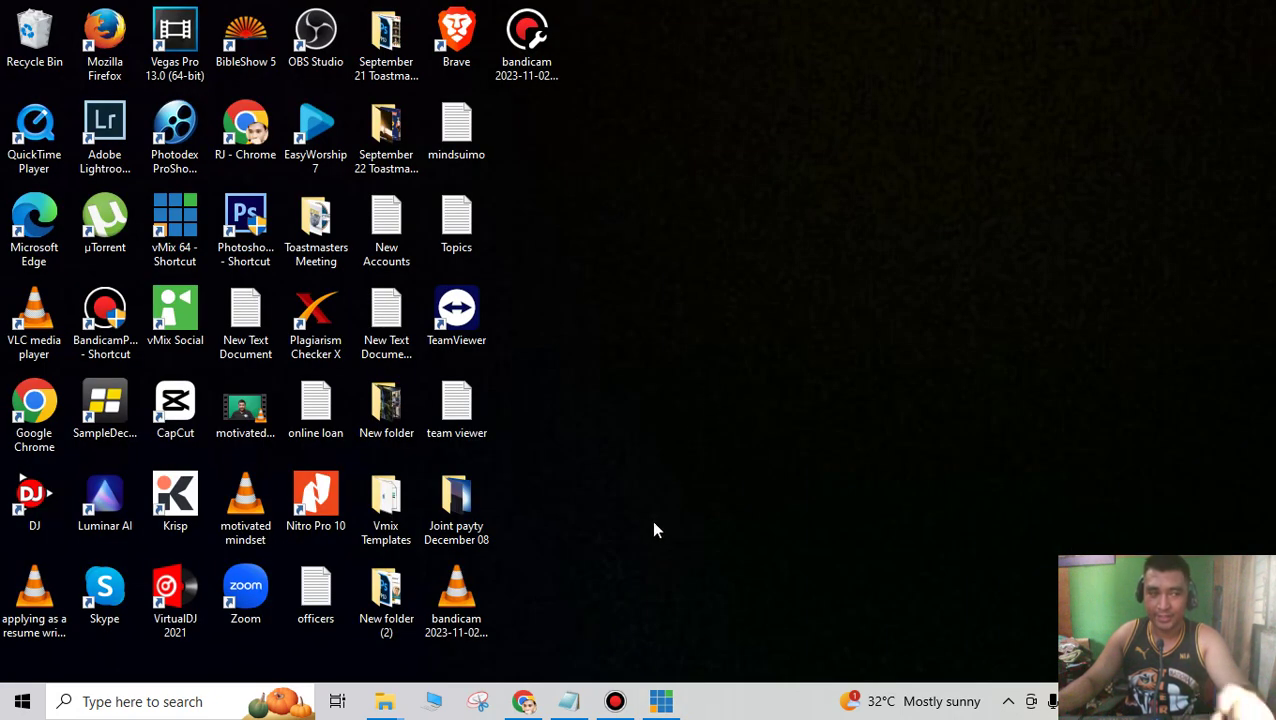